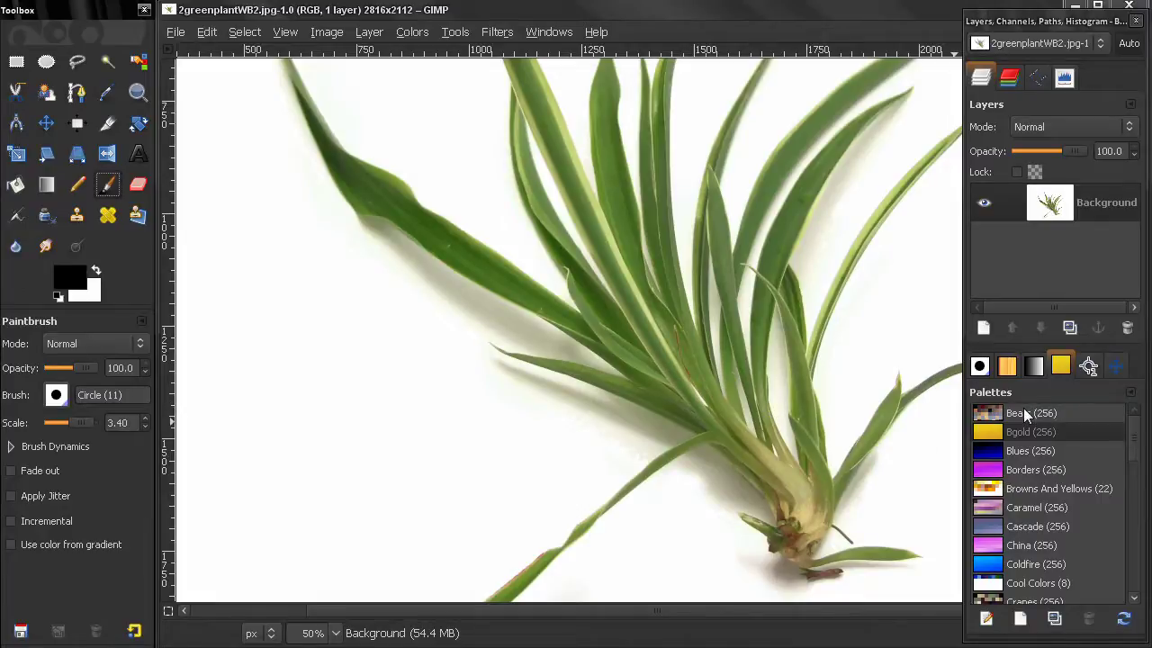
# Open Bgold in the Palette Editor, paint orange, lavender and periwinkle test strokes, then undo them.
pyautogui.doubleClick(1026, 431)
pyautogui.moveTo(958, 308); pyautogui.dragTo(573, 234)
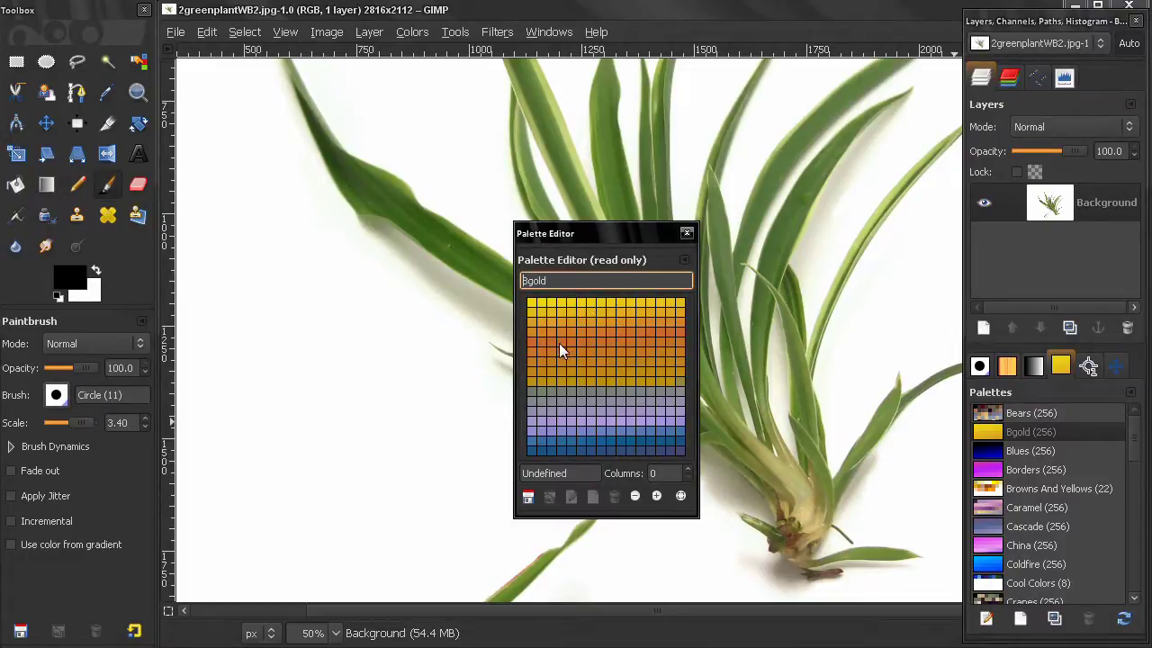
pyautogui.click(591, 342)
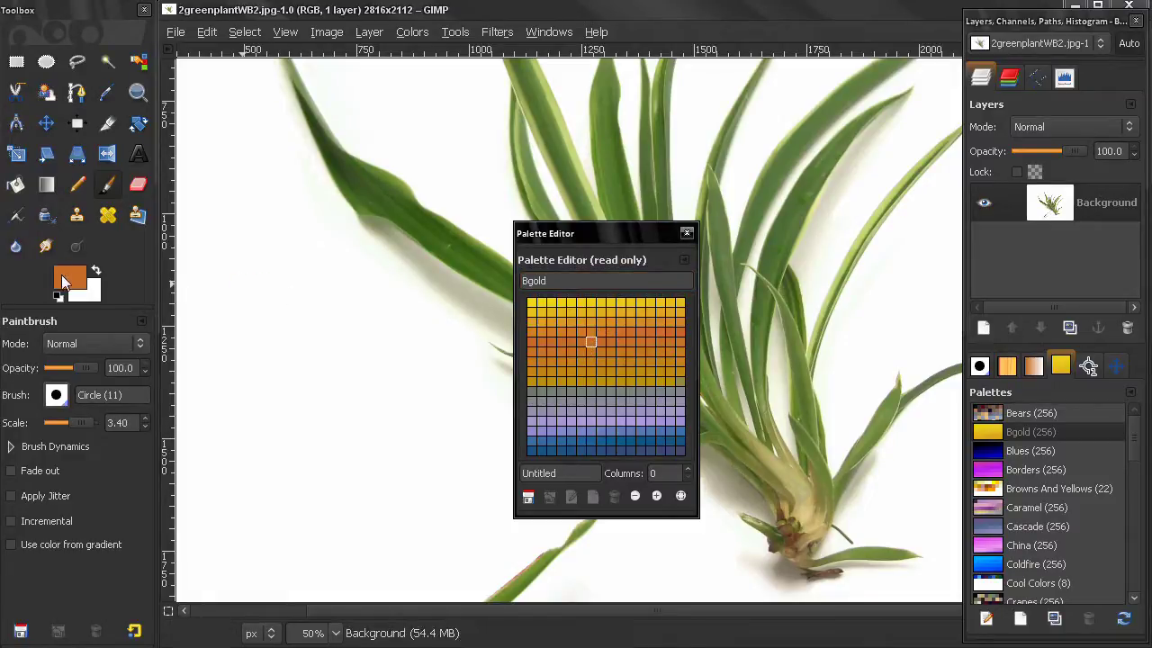
pyautogui.moveTo(253, 239)
pyautogui.mouseDown()
pyautogui.moveTo(291, 326)
pyautogui.moveTo(251, 376)
pyautogui.mouseUp()
pyautogui.click(601, 420)
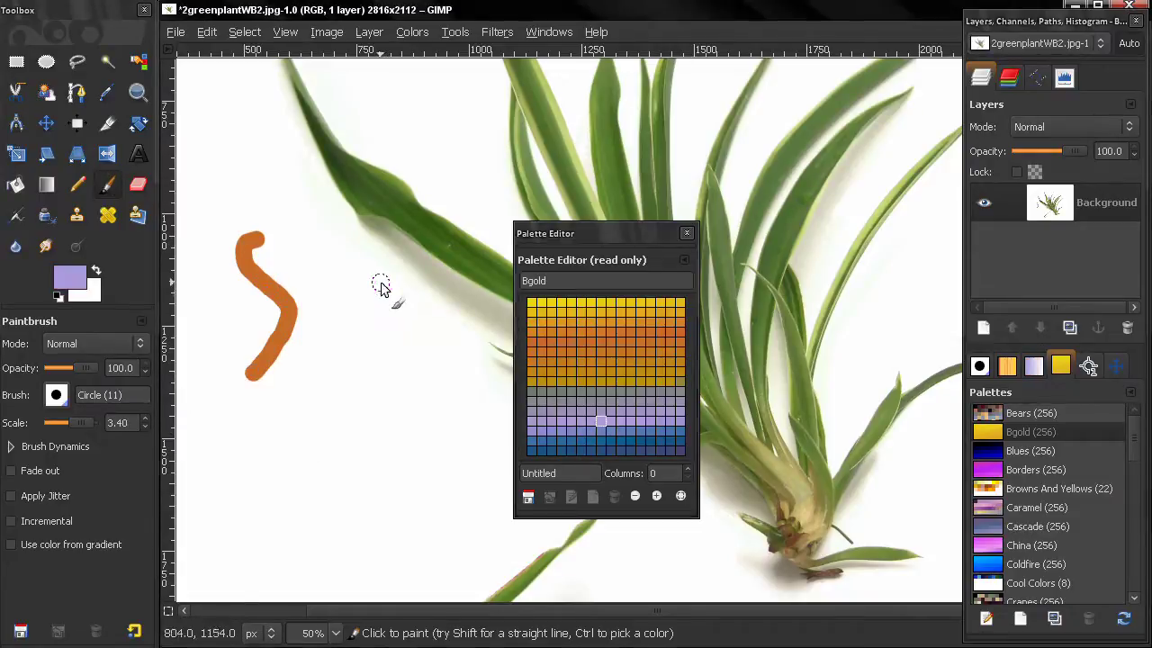
pyautogui.moveTo(381, 283); pyautogui.dragTo(325, 432)
pyautogui.click(551, 431)
pyautogui.moveTo(325, 245); pyautogui.dragTo(306, 401)
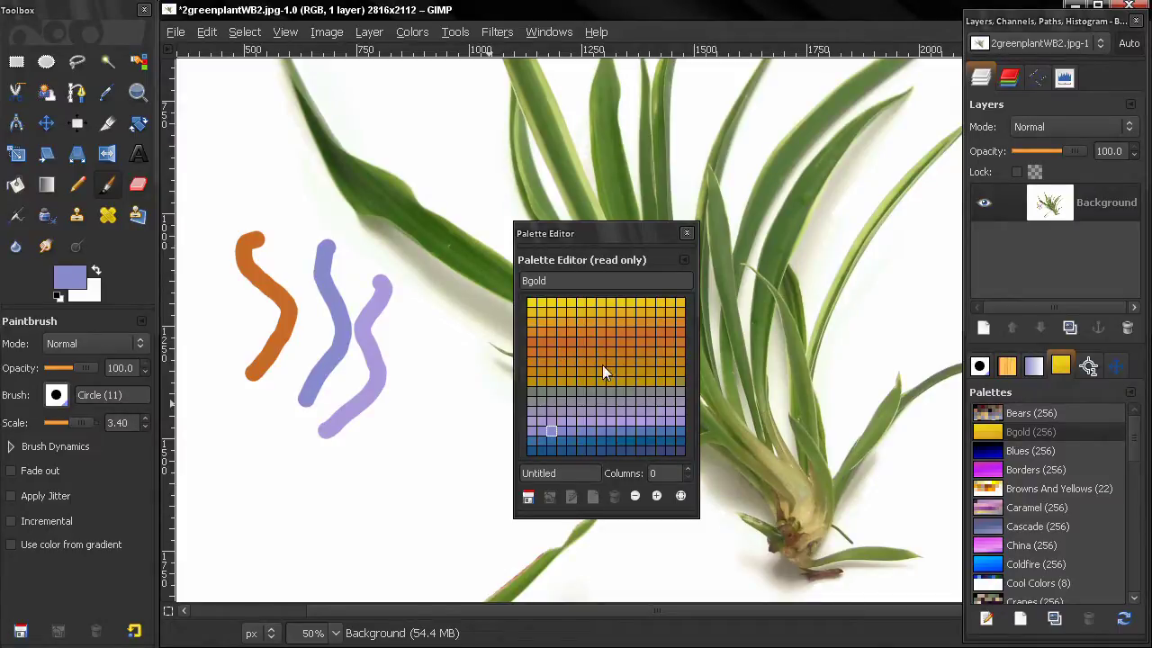
pyautogui.hotkey('ctrl', 'z')
pyautogui.hotkey('ctrl', 'z')
pyautogui.hotkey('ctrl', 'z')
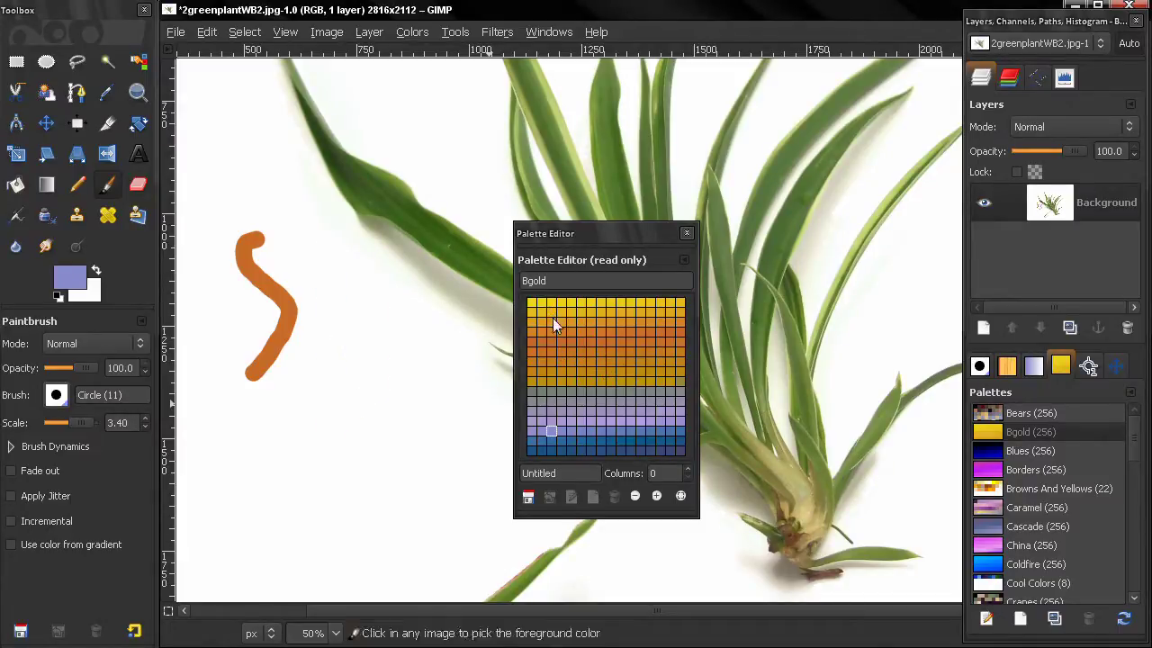
# Close the Palette Editor, refresh the palette list, and select the Borders palette.
pyautogui.click(686, 234)
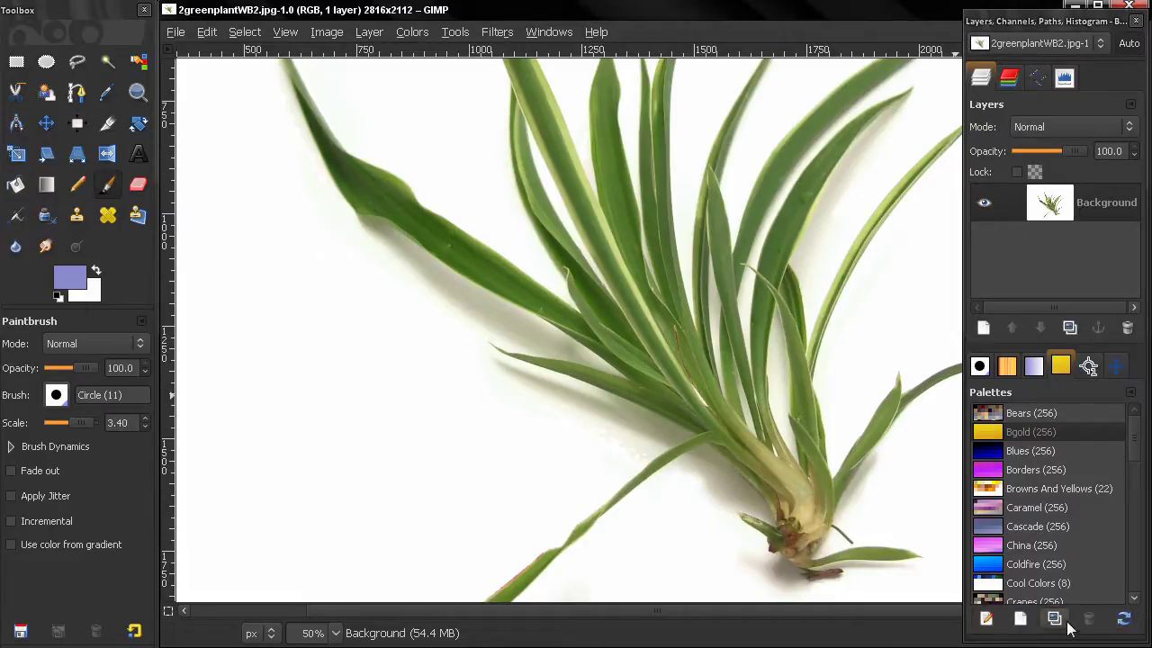
pyautogui.click(1122, 622)
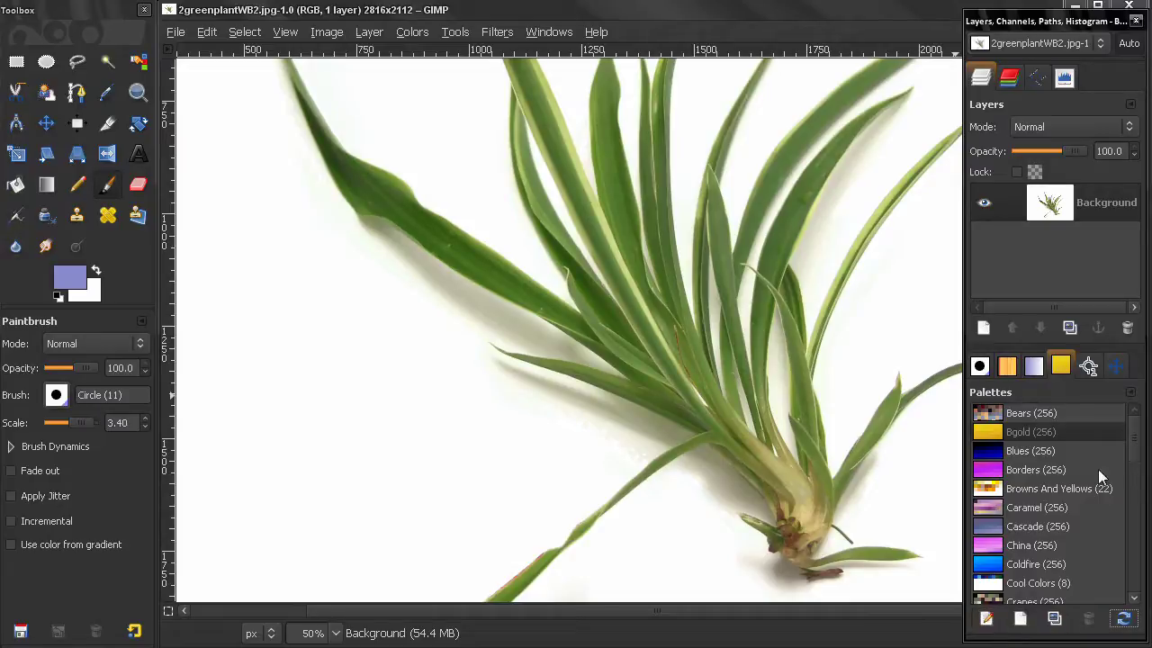
pyautogui.click(1057, 473)
# Open Borders in the Palette Editor and set the foreground to its grey-olive swatch.
pyautogui.moveTo(1130, 454); pyautogui.dragTo(1130, 421)
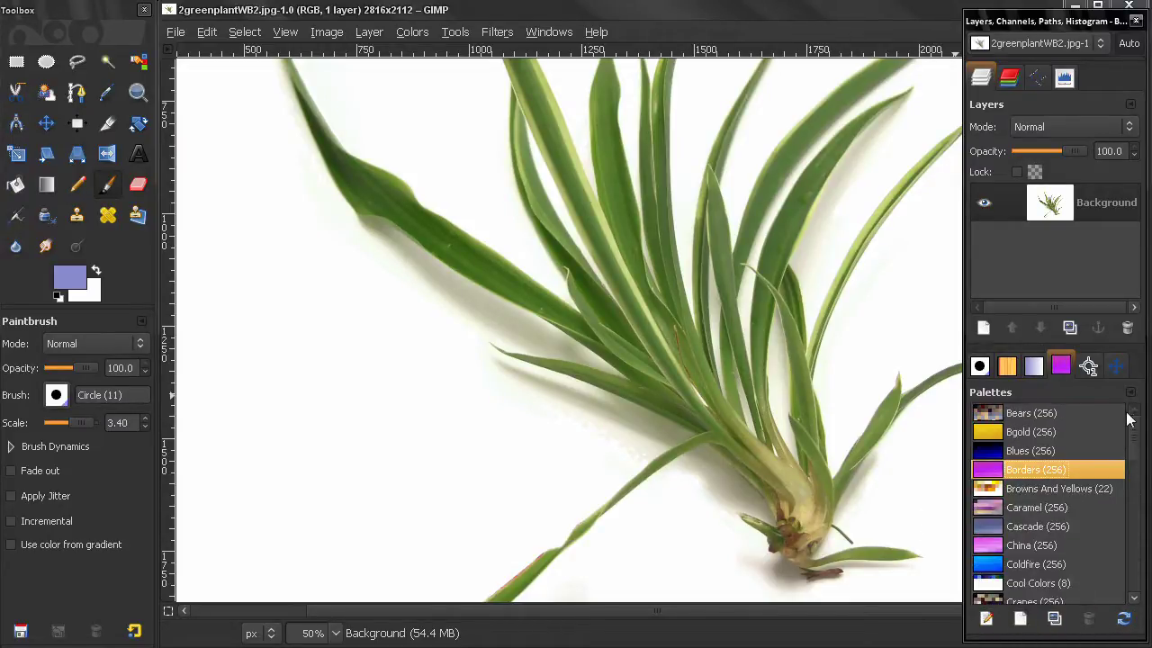
pyautogui.click(988, 621)
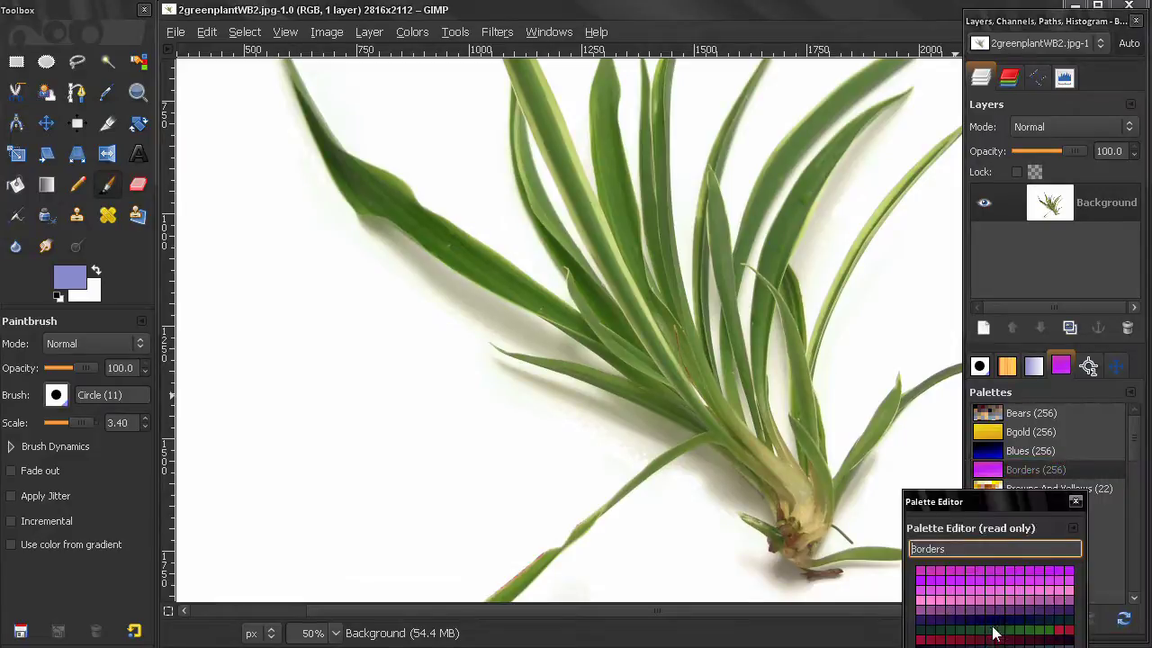
pyautogui.moveTo(987, 494); pyautogui.dragTo(663, 195)
pyautogui.click(633, 292)
pyautogui.click(671, 330)
pyautogui.click(645, 361)
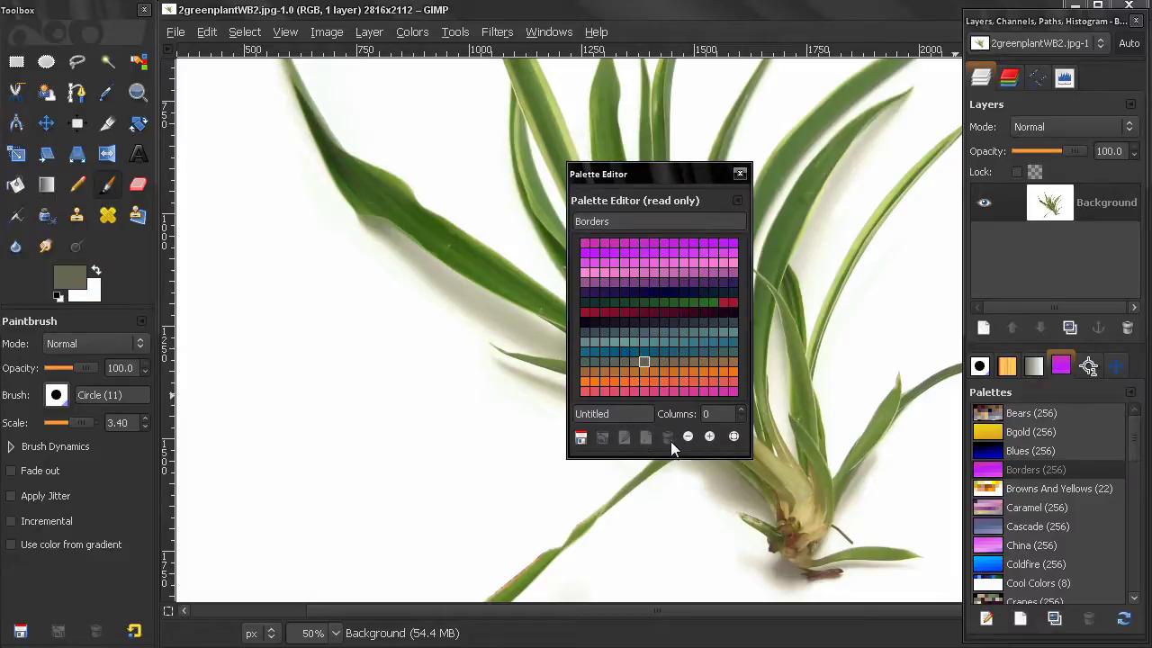
# Browse the Palette Editor's options menu, dismiss it, and close the editor.
pyautogui.click(738, 200)
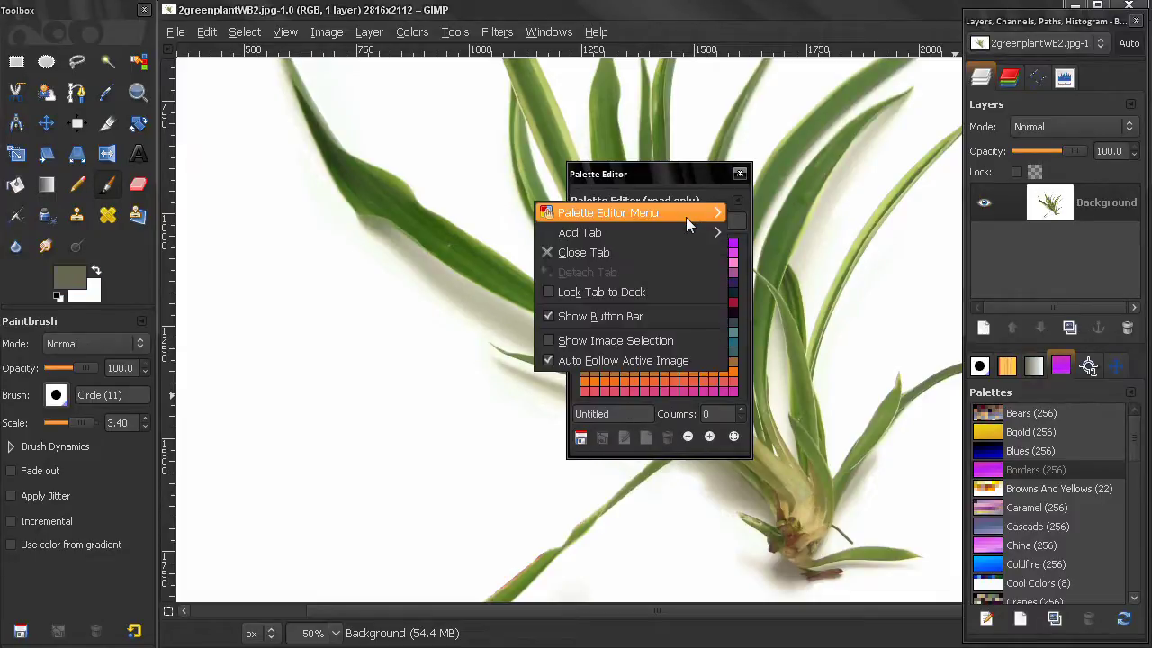
pyautogui.moveTo(686, 217)
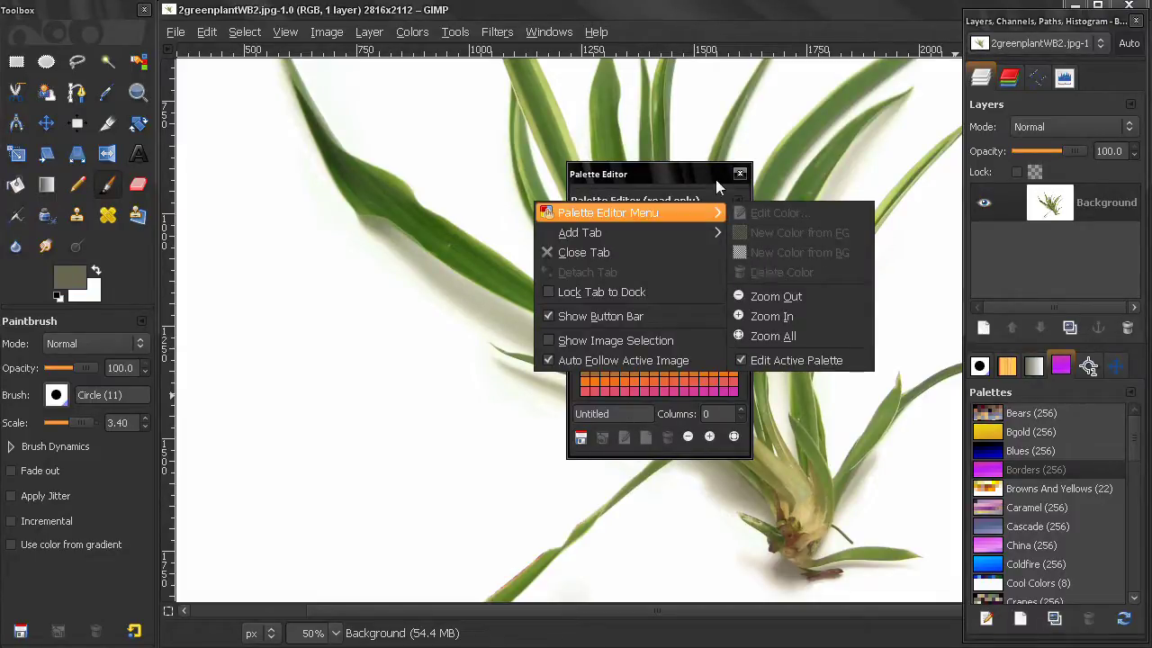
pyautogui.click(713, 177)
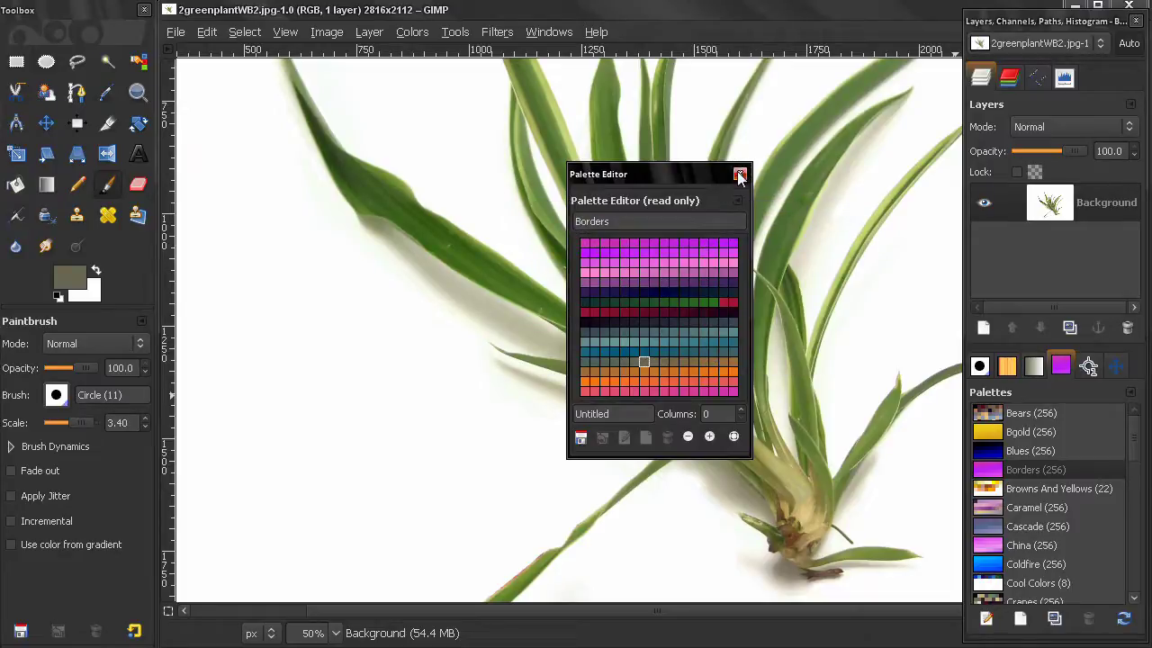
pyautogui.click(739, 174)
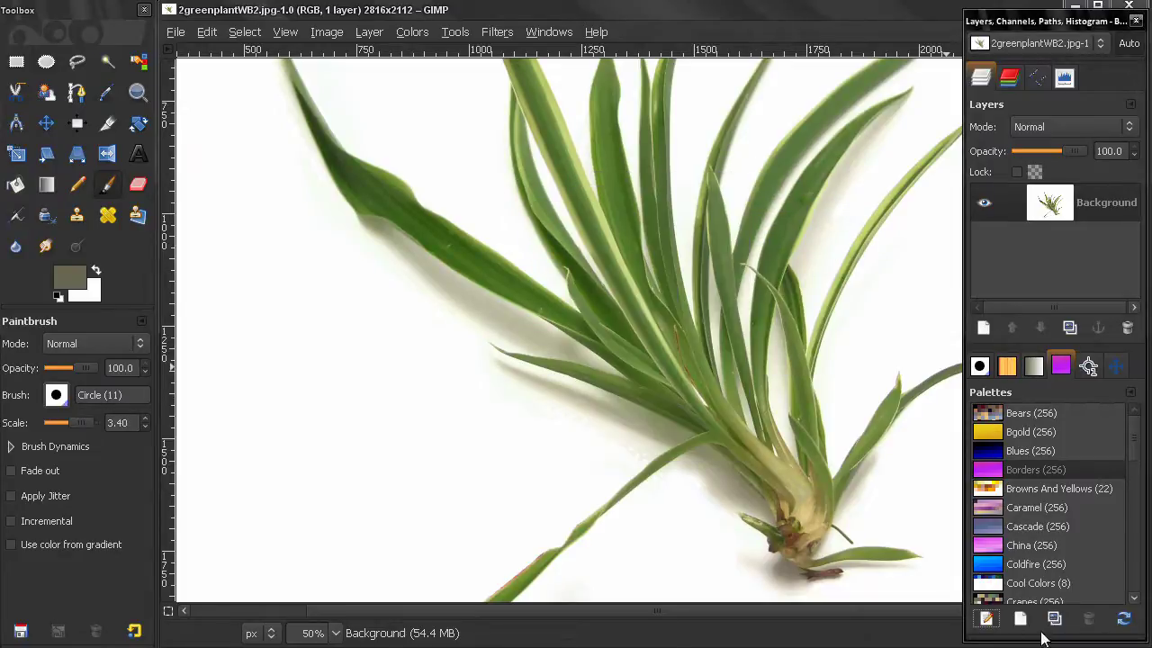
# Duplicate Borders and take a pink swatch from the copy as the foreground.
pyautogui.click(1055, 619)
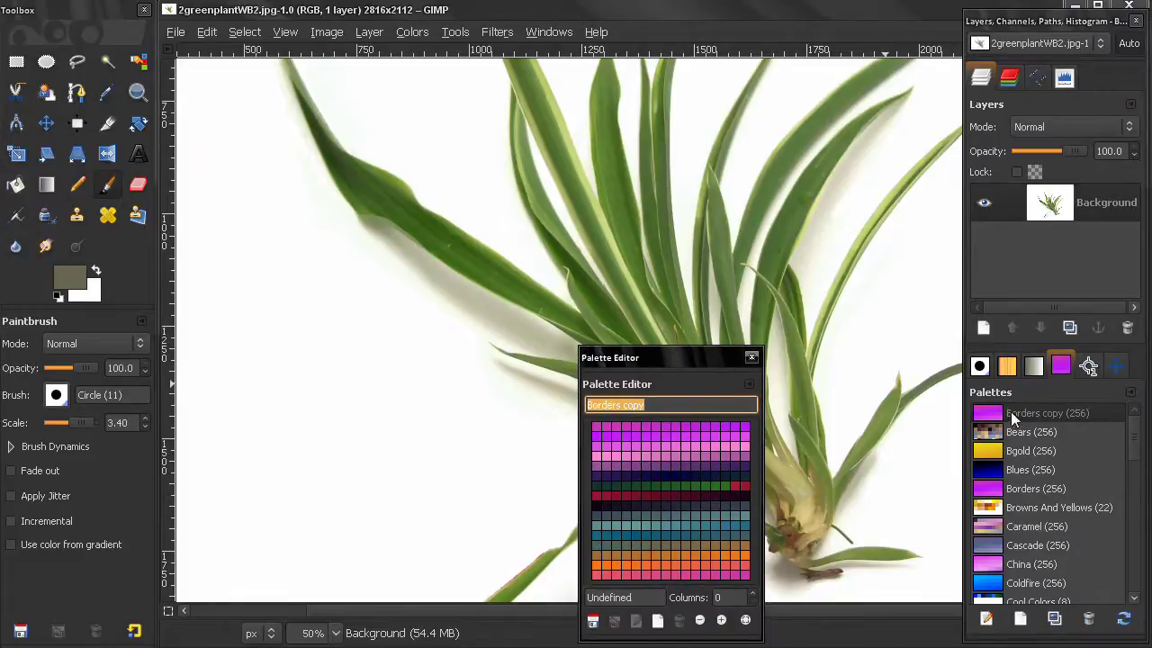
pyautogui.click(698, 447)
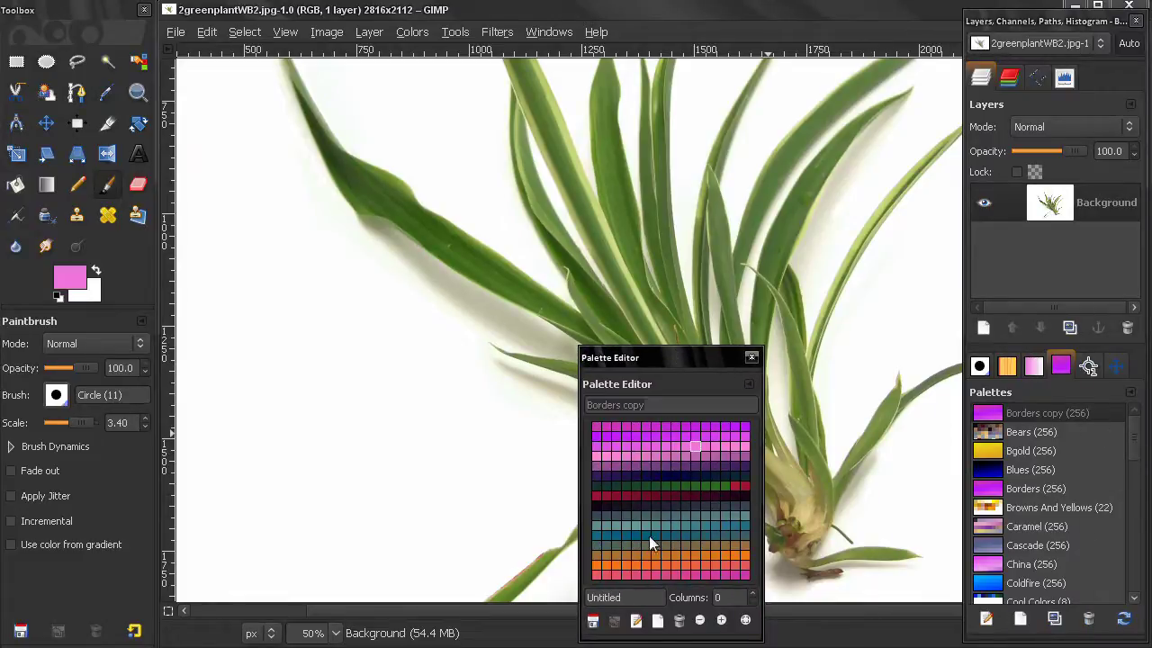
pyautogui.click(752, 357)
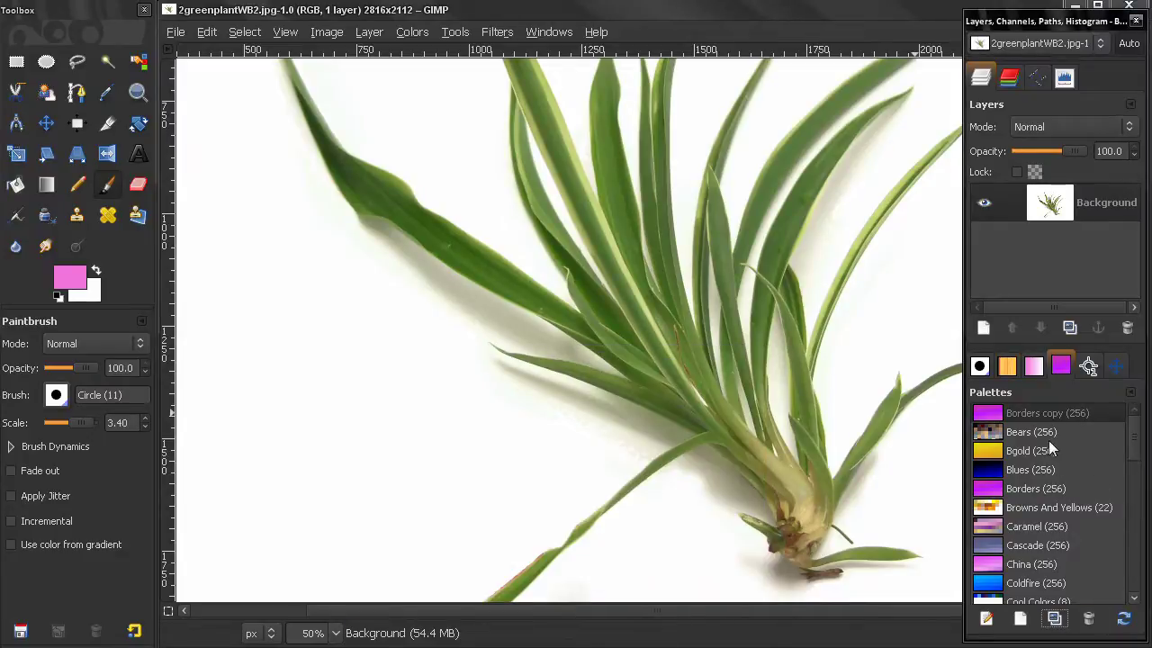
# Delete the Borders copy palette and create a new empty Untitled palette.
pyautogui.click(1034, 418)
pyautogui.click(1085, 617)
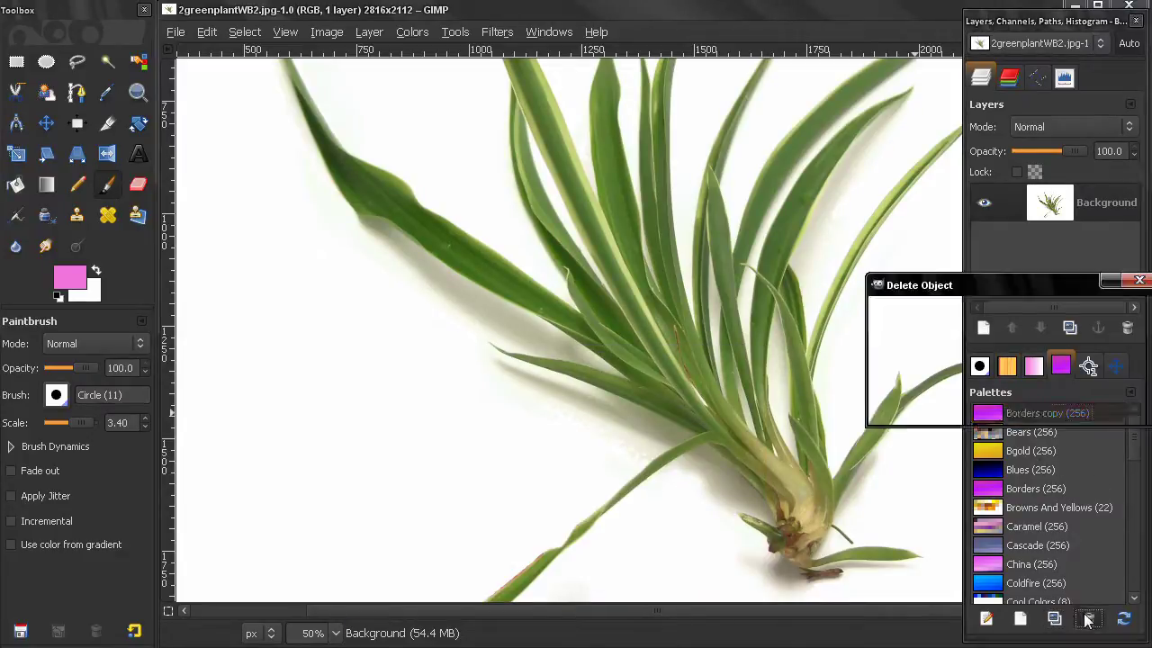
pyautogui.click(1034, 407)
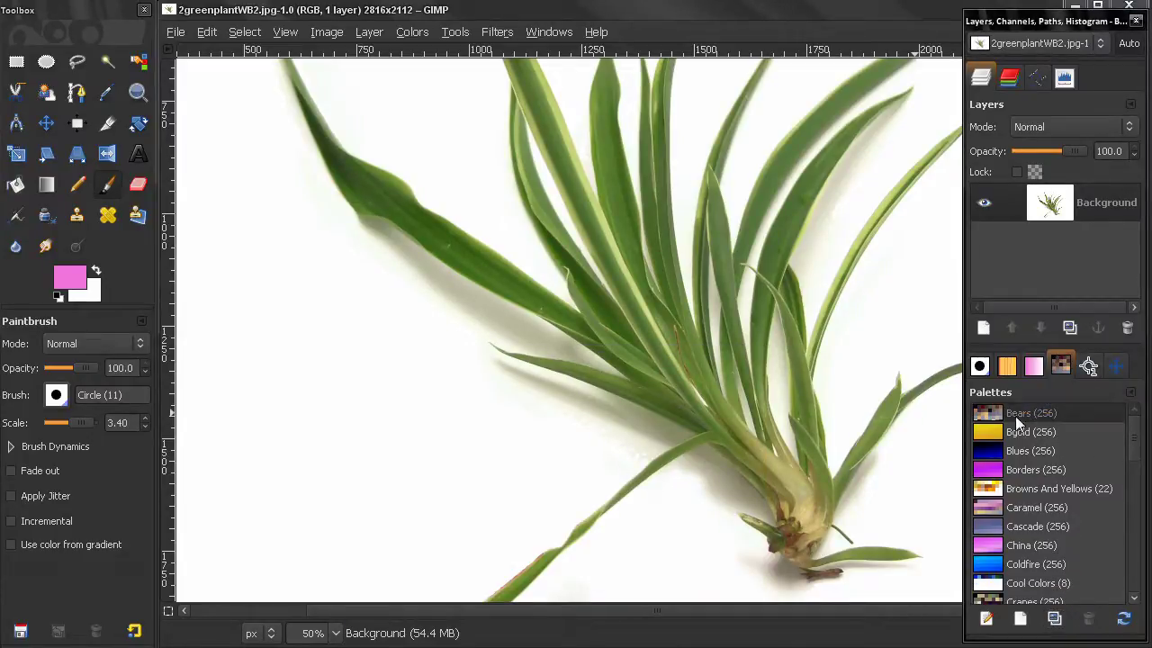
pyautogui.click(1019, 617)
# Add the first swatch to the new Untitled palette from the editor's menu.
pyautogui.moveTo(1006, 489); pyautogui.dragTo(389, 187)
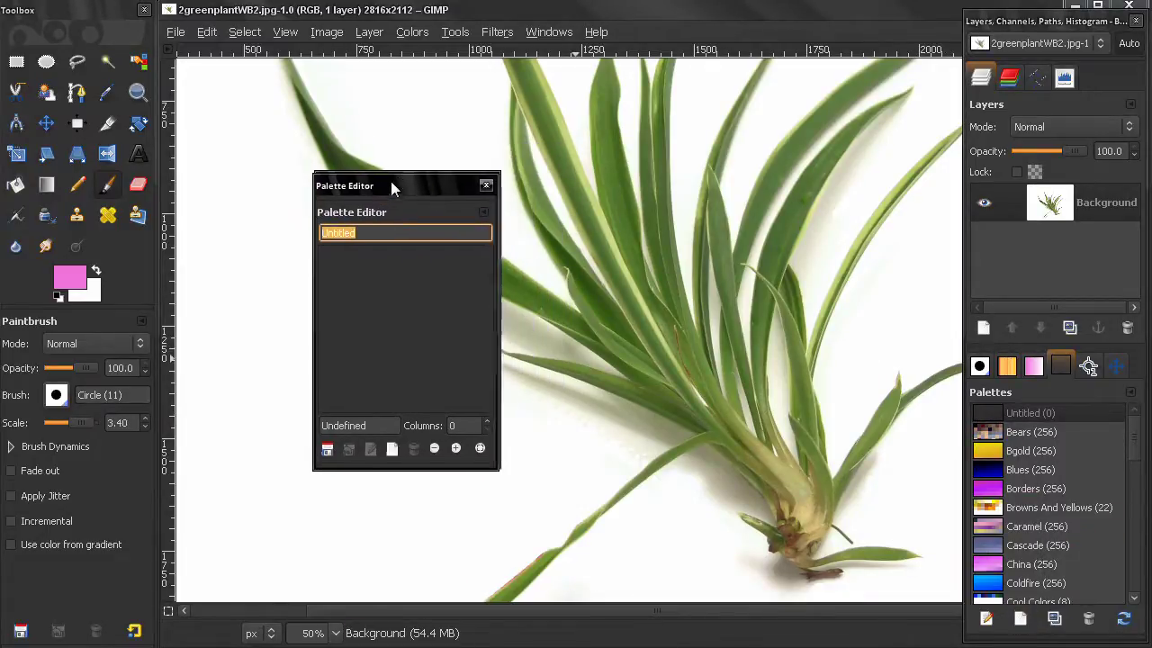
pyautogui.click(485, 211)
pyautogui.moveTo(432, 221)
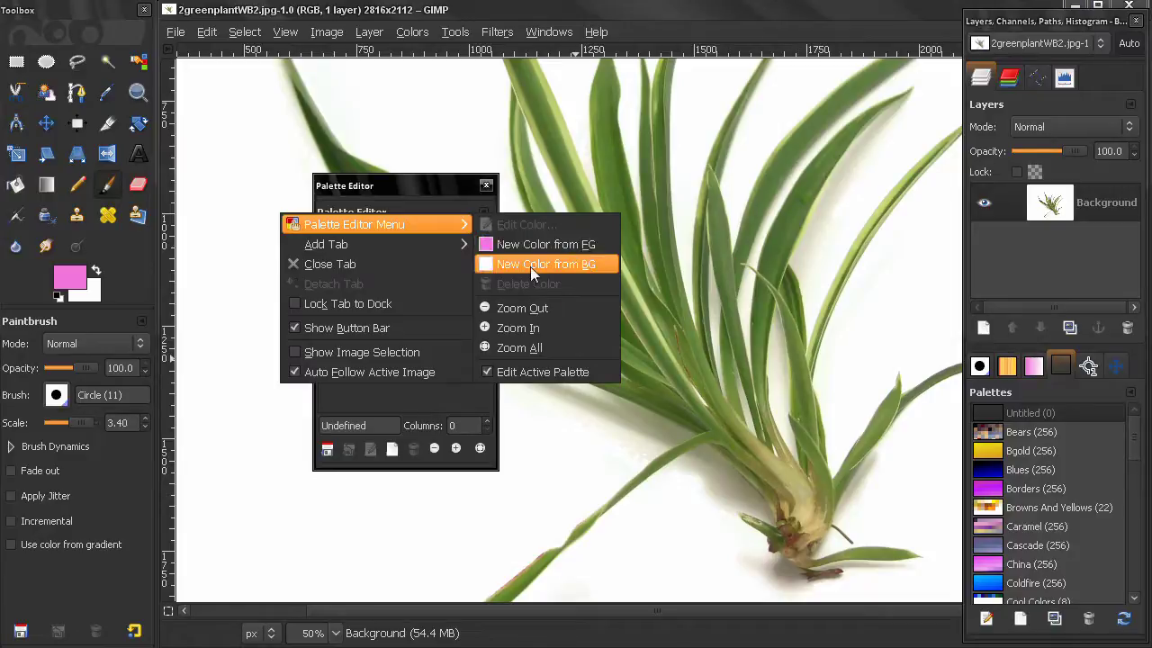
pyautogui.click(571, 263)
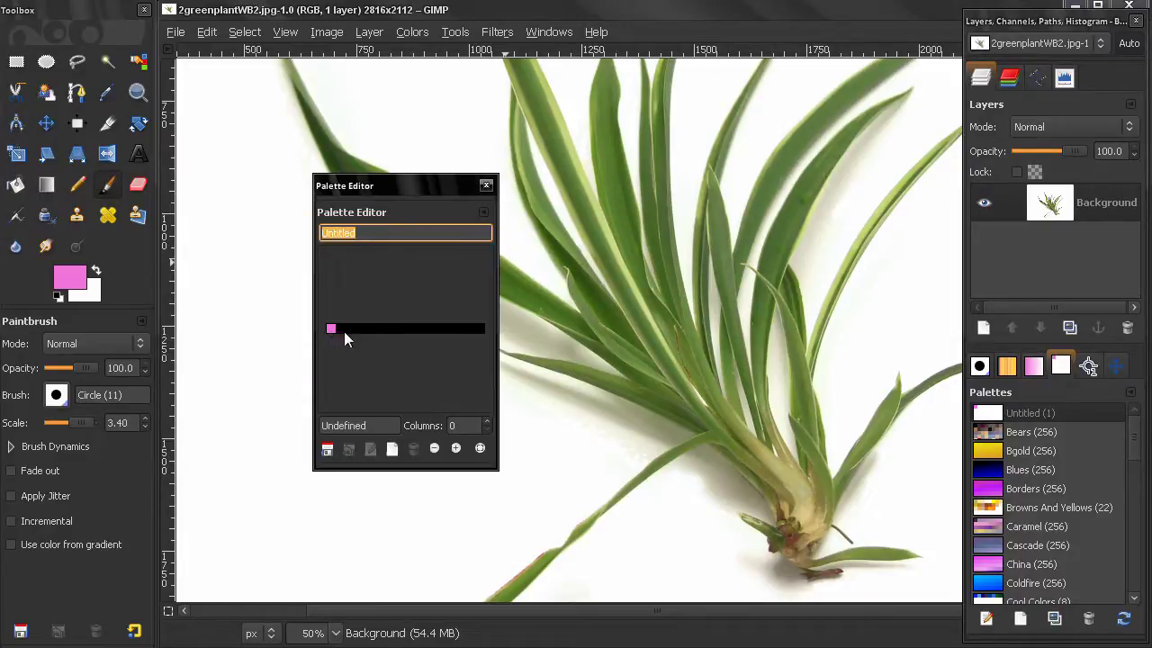
# Set the foreground to green, add it as a new swatch, then make pink the foreground.
pyautogui.click(68, 279)
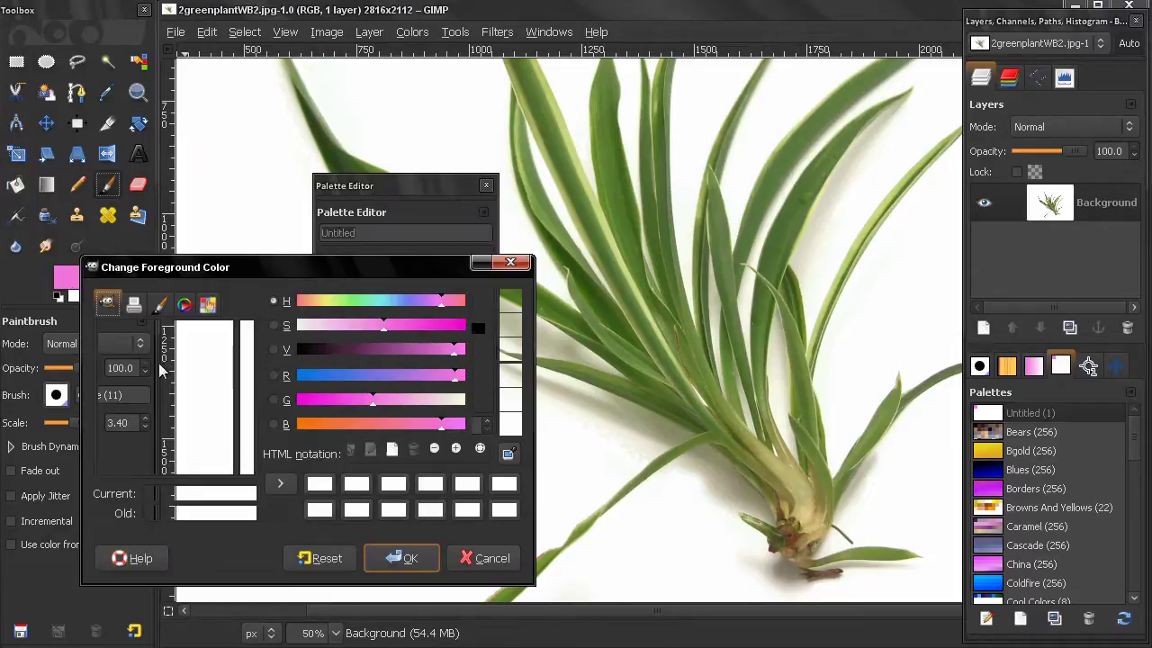
pyautogui.click(322, 485)
pyautogui.click(401, 558)
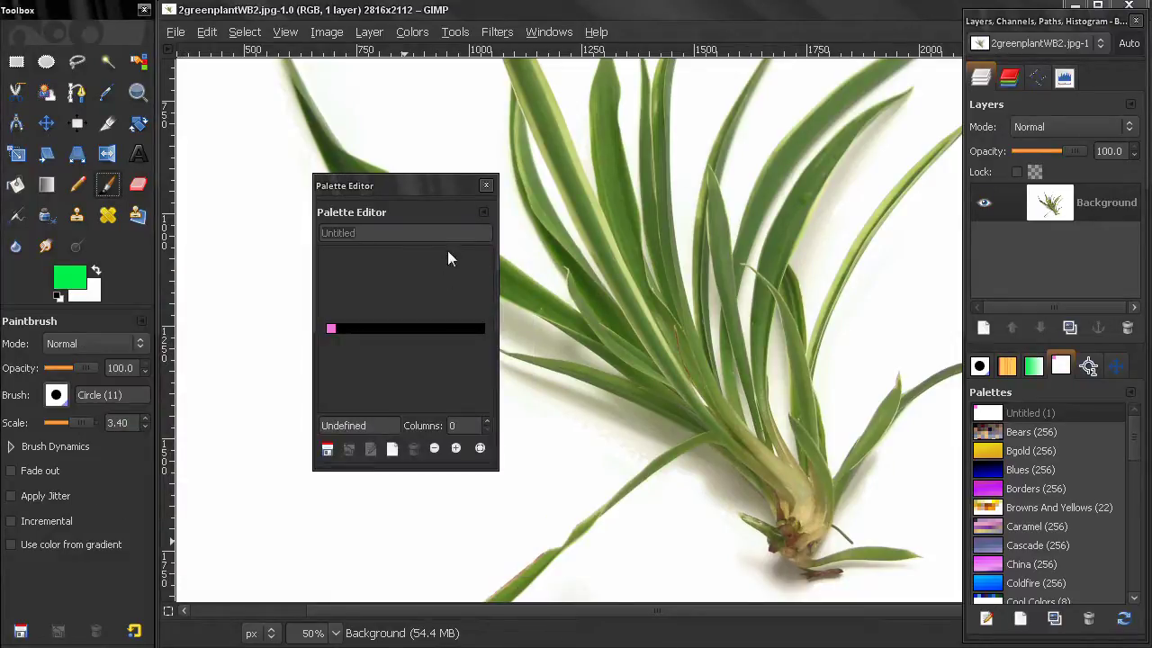
pyautogui.click(483, 213)
pyautogui.moveTo(450, 225)
pyautogui.click(522, 246)
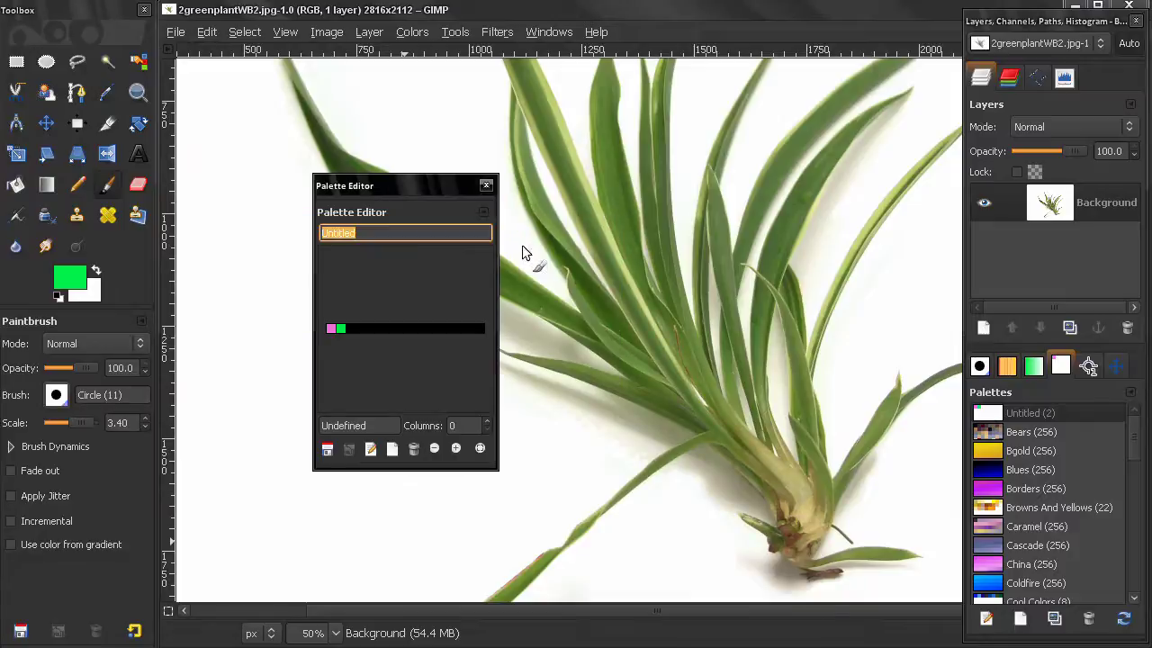
pyautogui.moveTo(414, 193); pyautogui.dragTo(505, 182)
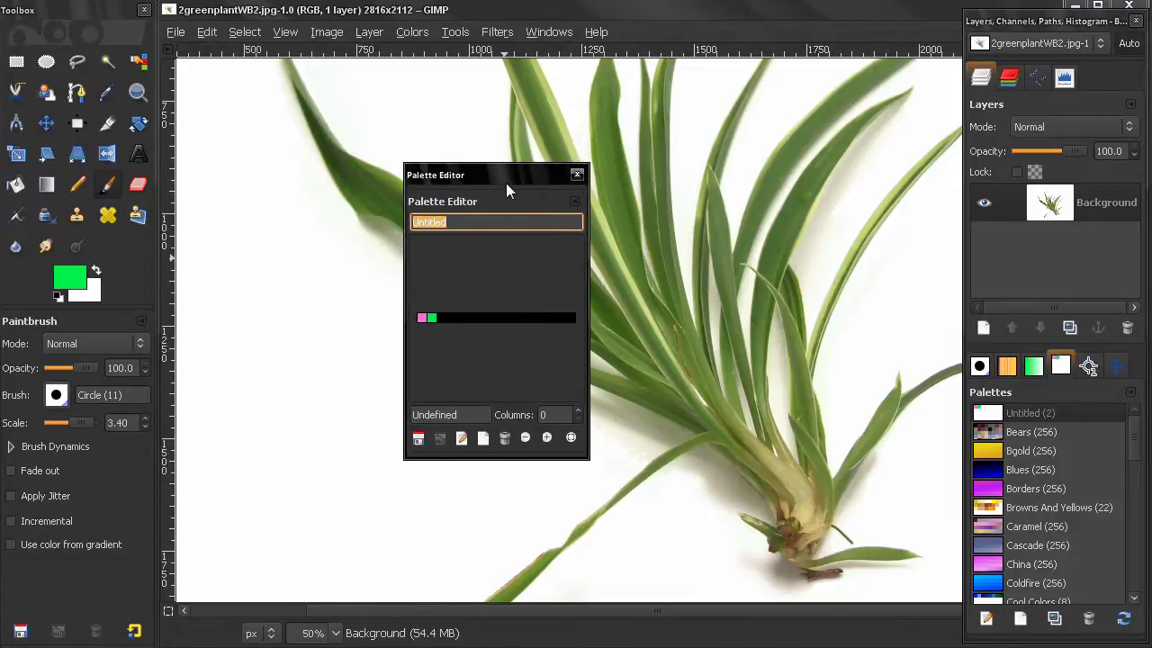
pyautogui.click(423, 317)
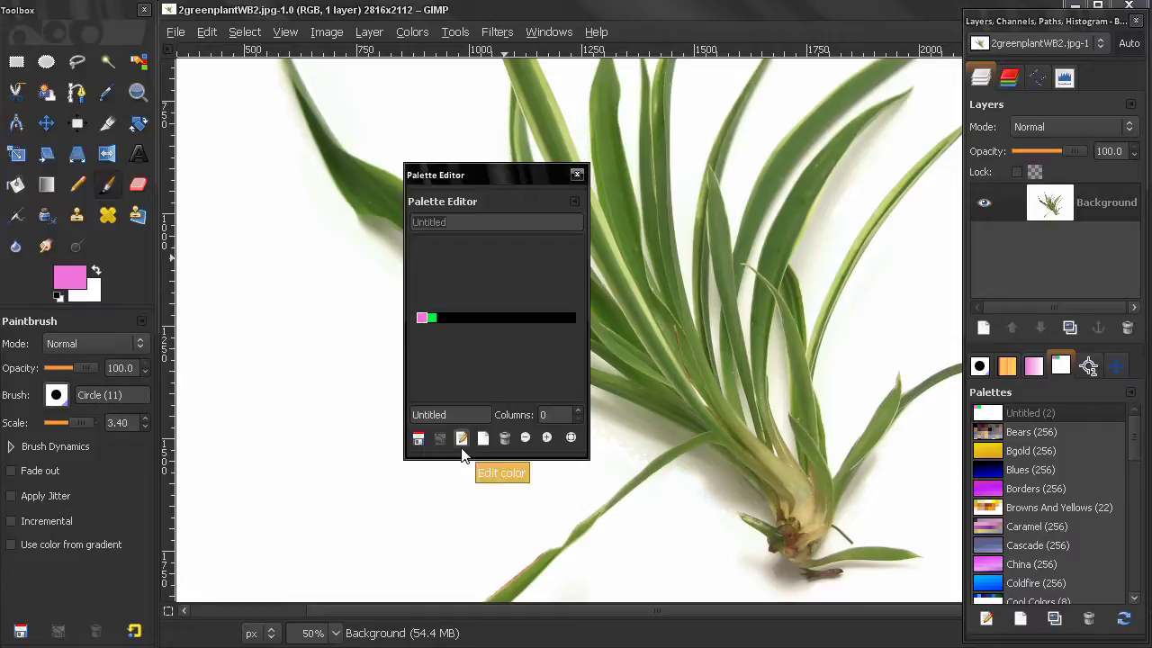
# Raise the pink entry's G value to make it pale pink, then take green as foreground.
pyautogui.doubleClick(421, 318)
pyautogui.moveTo(500, 175); pyautogui.dragTo(721, 221)
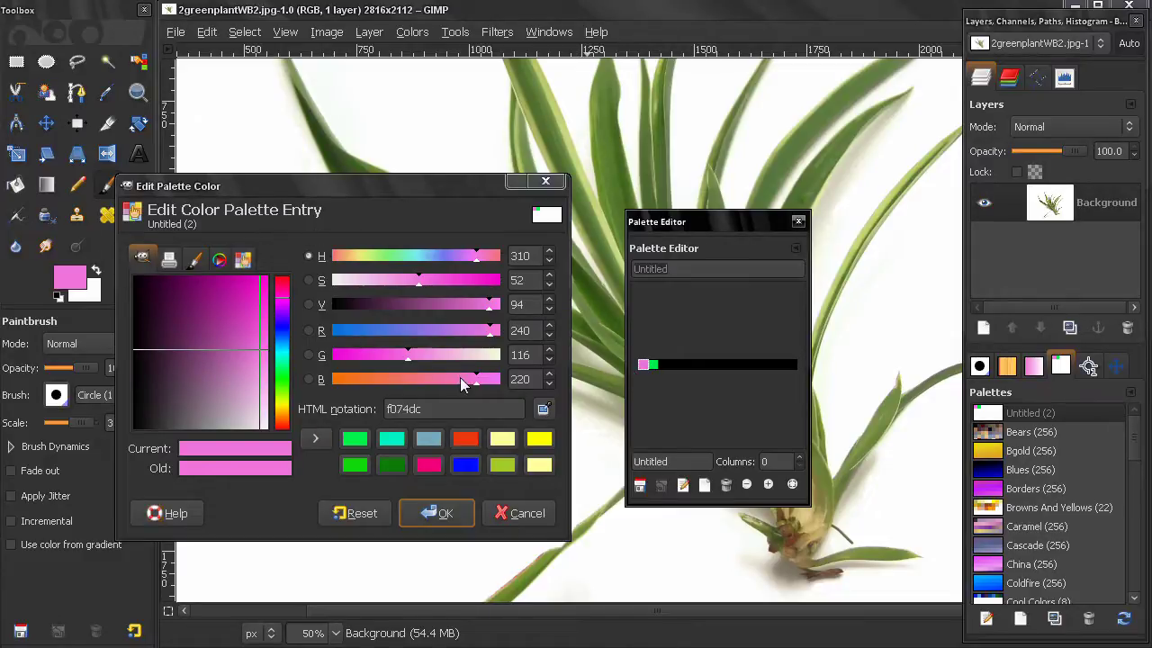
pyautogui.click(411, 359)
pyautogui.moveTo(411, 359); pyautogui.dragTo(475, 356)
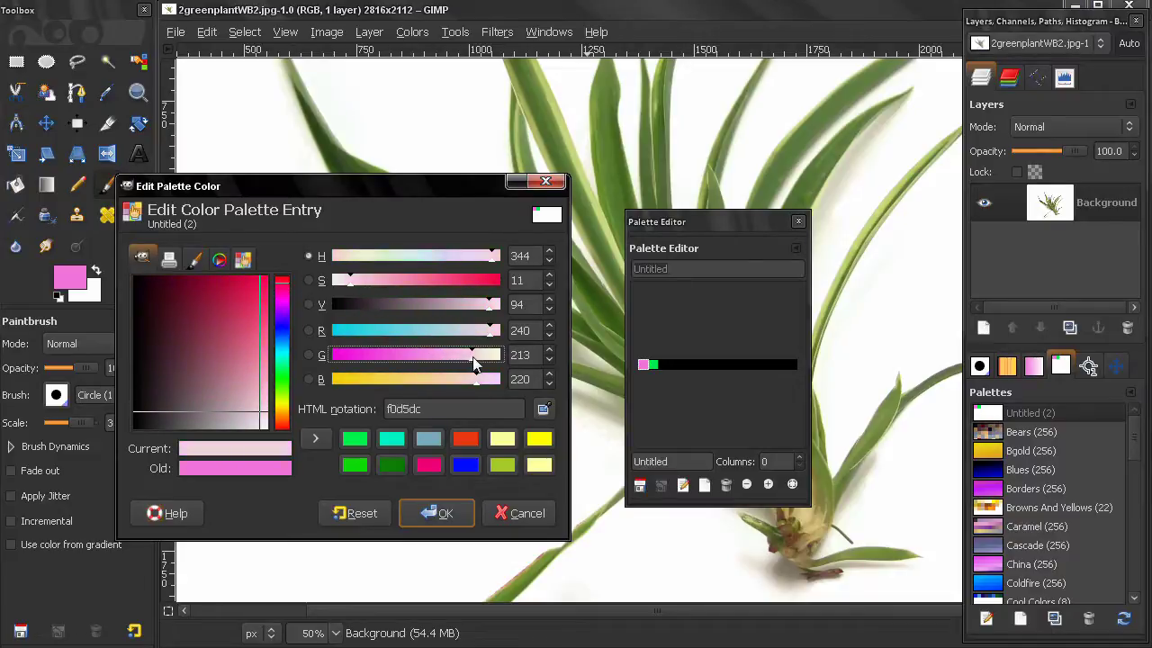
pyautogui.click(444, 514)
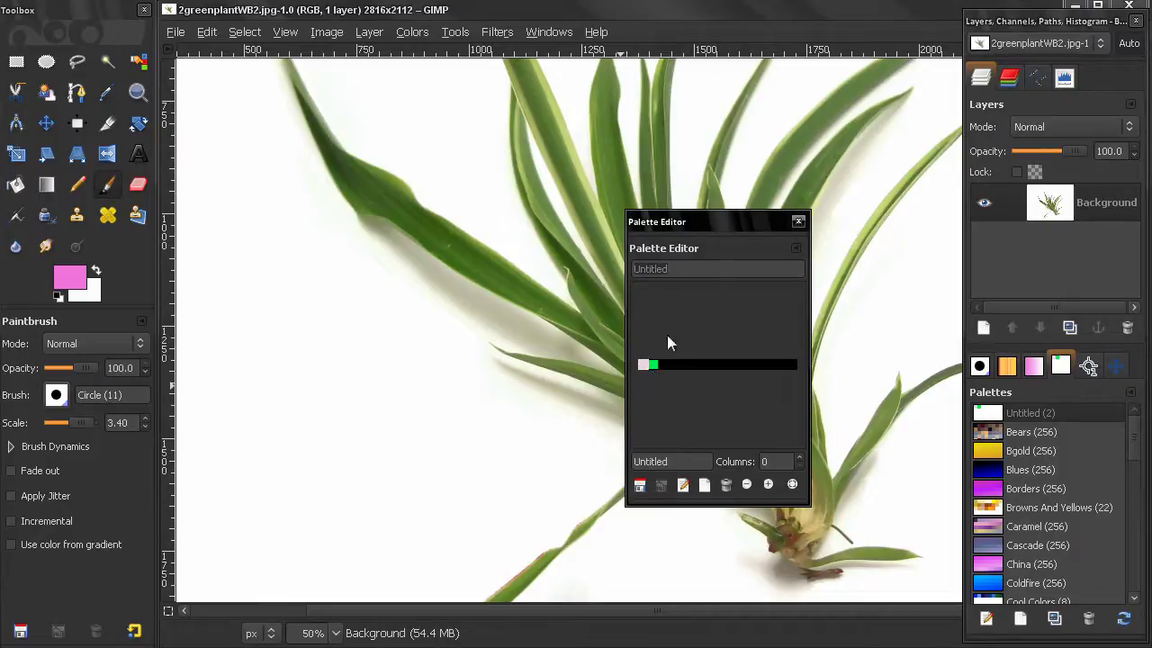
pyautogui.moveTo(718, 223); pyautogui.dragTo(514, 219)
pyautogui.click(448, 364)
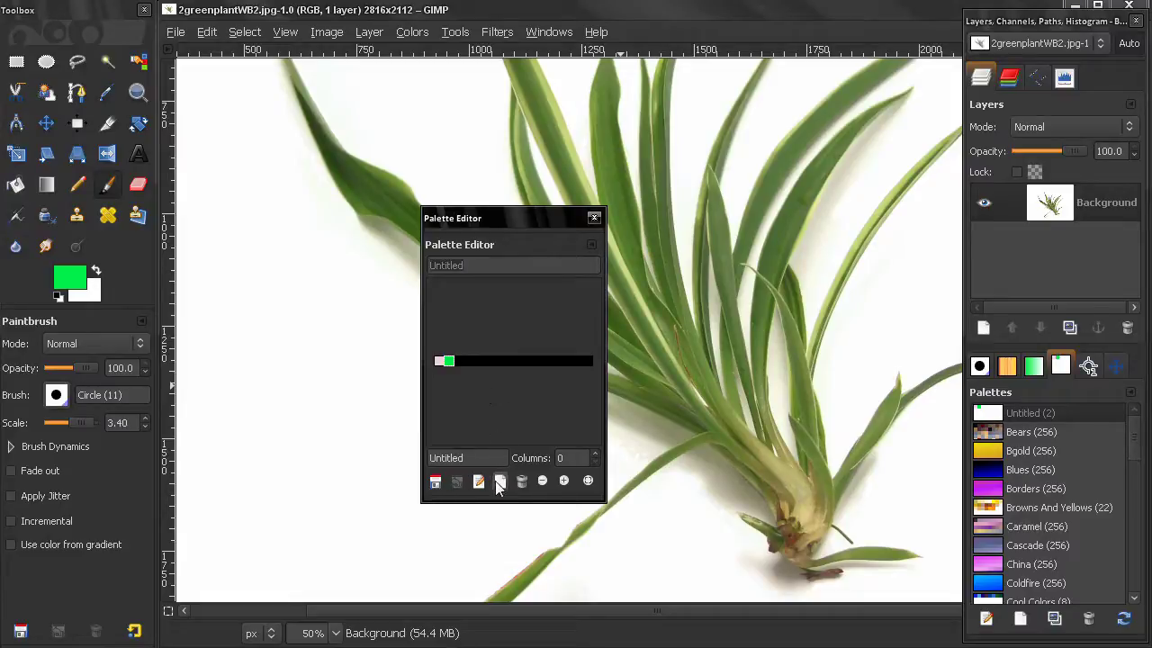
# Set the foreground to yellow (ffff00) and add it as the palette's third swatch.
pyautogui.click(77, 283)
pyautogui.moveTo(488, 212)
pyautogui.mouseDown()
pyautogui.moveTo(555, 212)
pyautogui.moveTo(687, 259)
pyautogui.mouseUp()
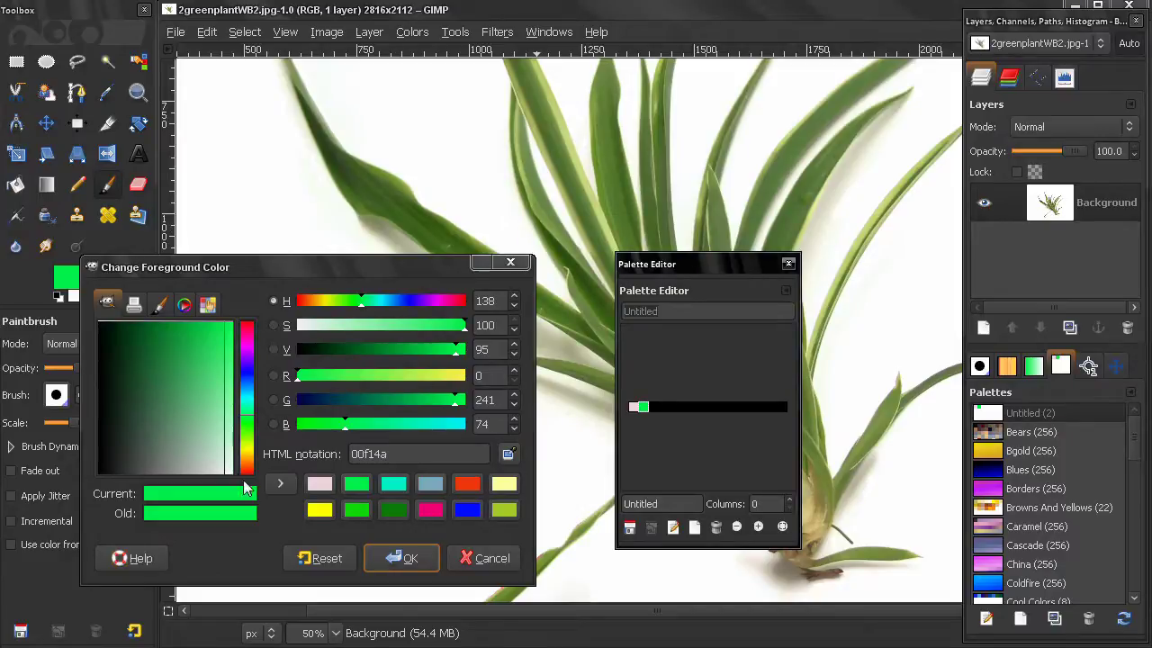
pyautogui.click(321, 511)
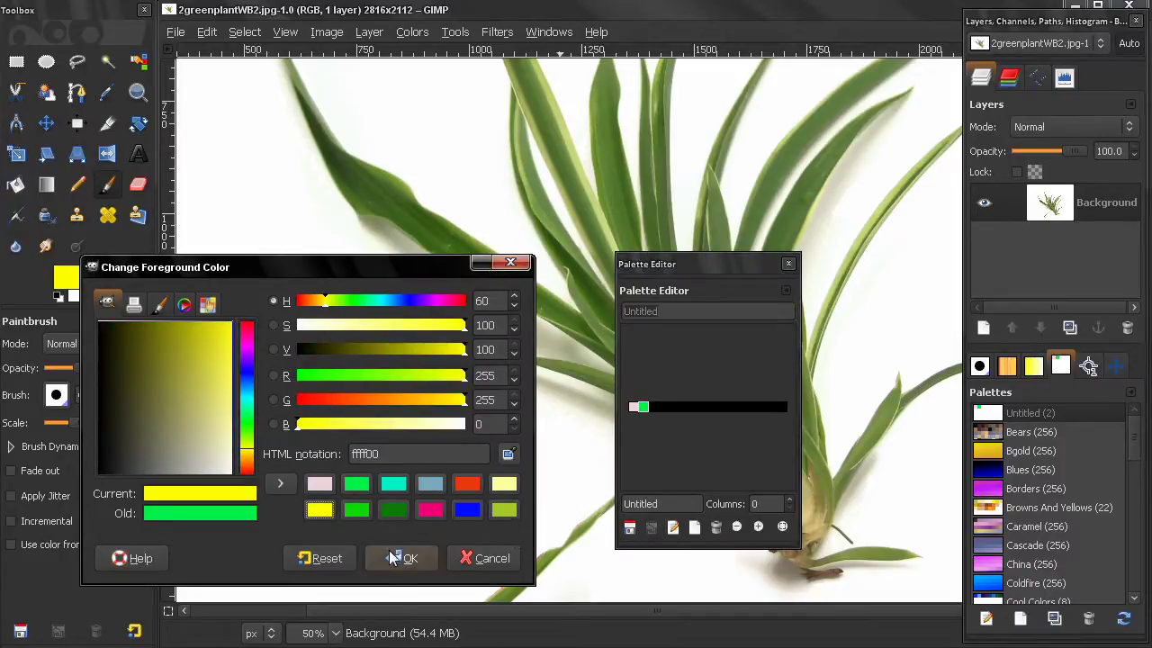
pyautogui.click(785, 290)
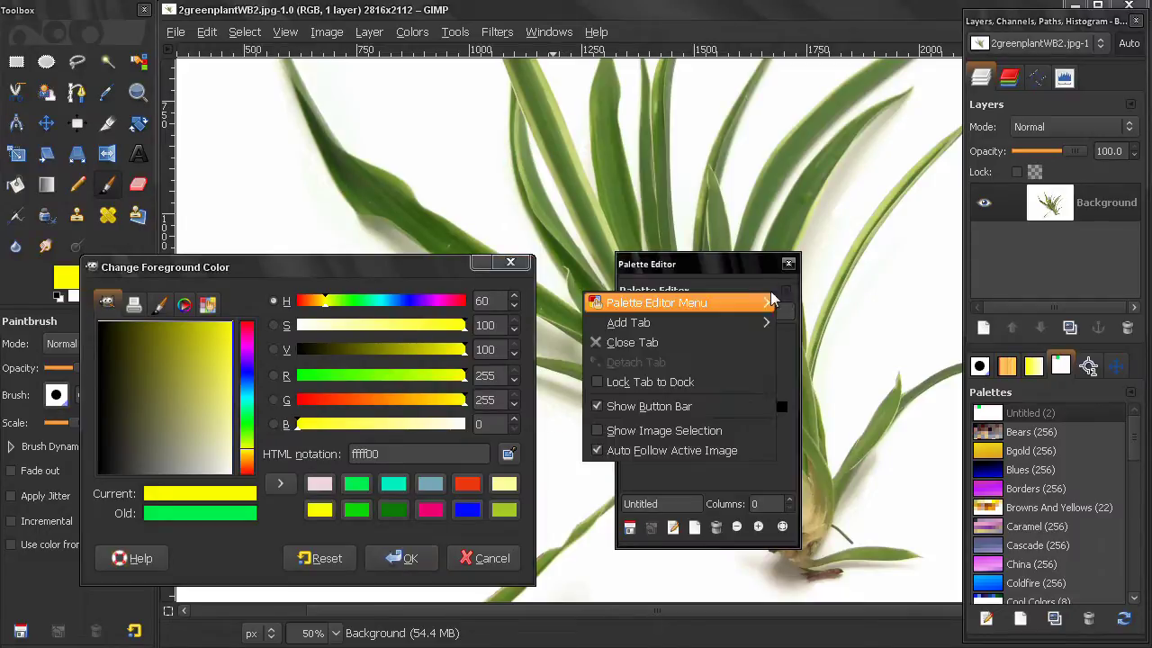
pyautogui.moveTo(772, 299)
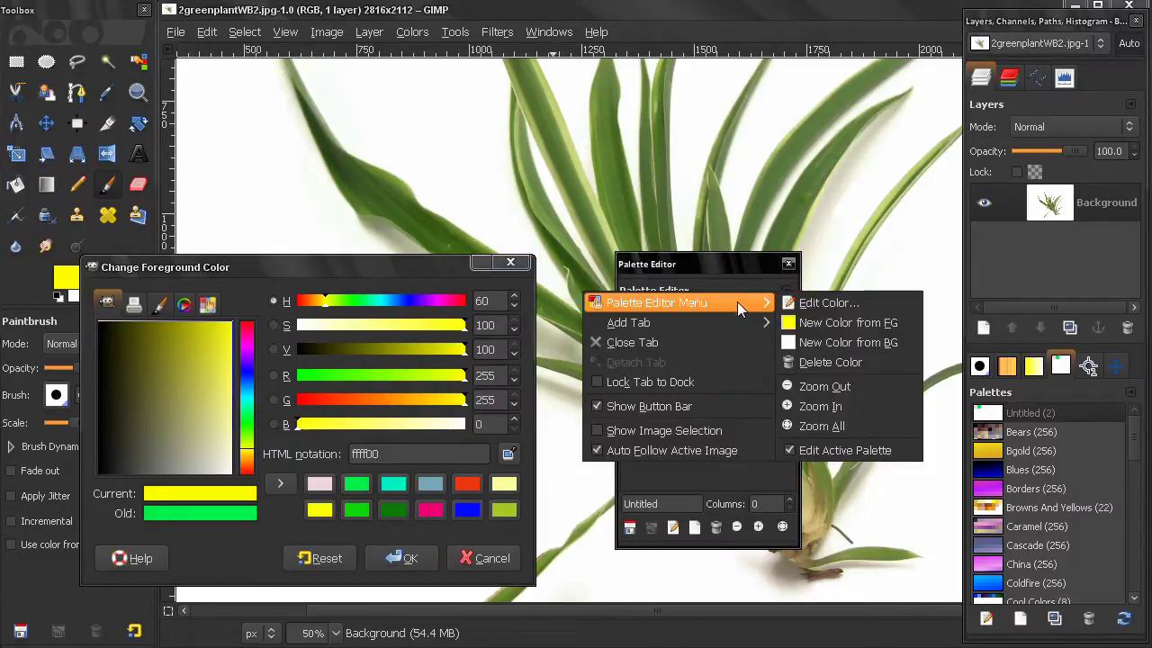
pyautogui.click(819, 324)
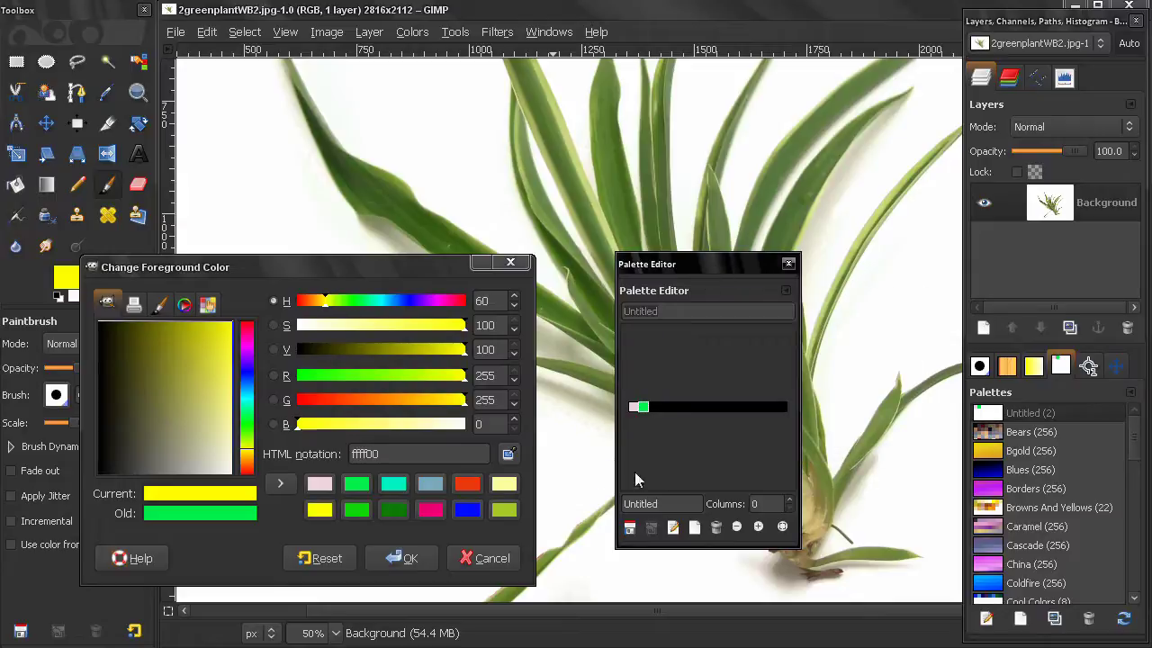
pyautogui.click(697, 529)
# Add hot pink and blue (000cff) foreground swatches, then the white background colour.
pyautogui.click(430, 509)
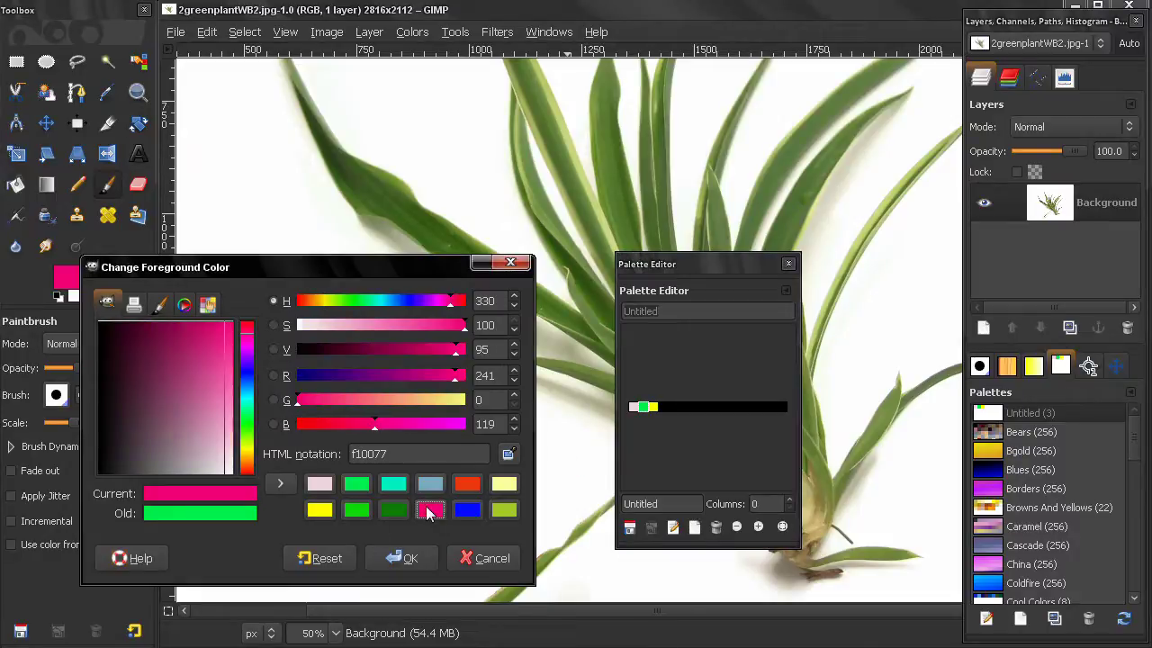
pyautogui.click(694, 527)
pyautogui.click(467, 510)
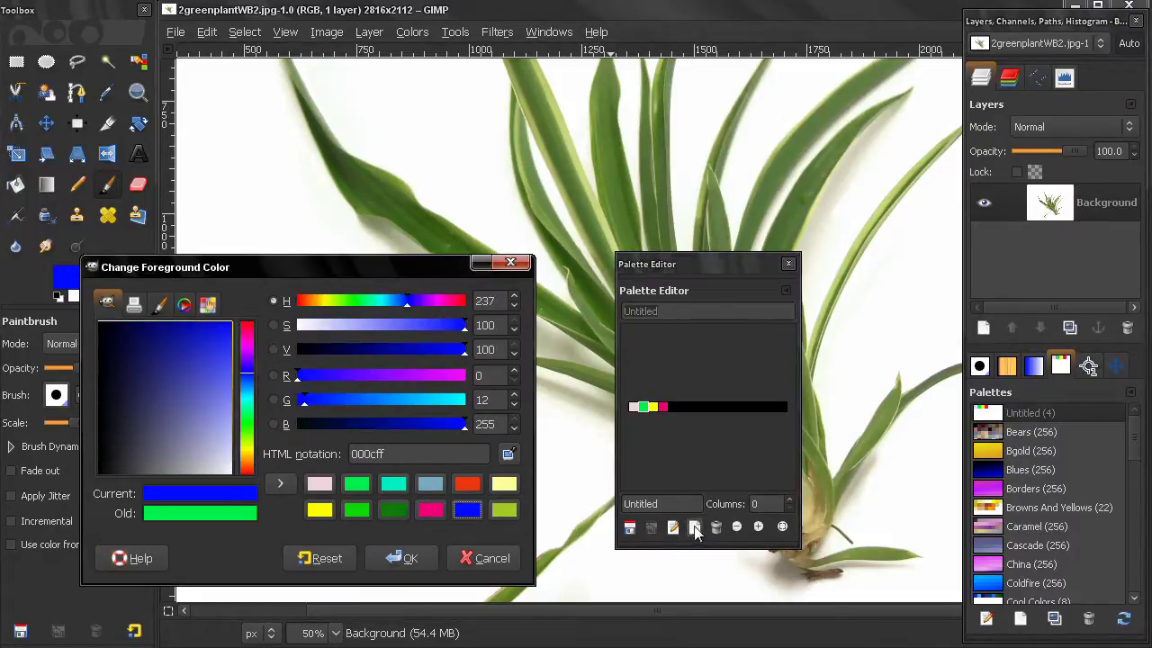
pyautogui.click(695, 527)
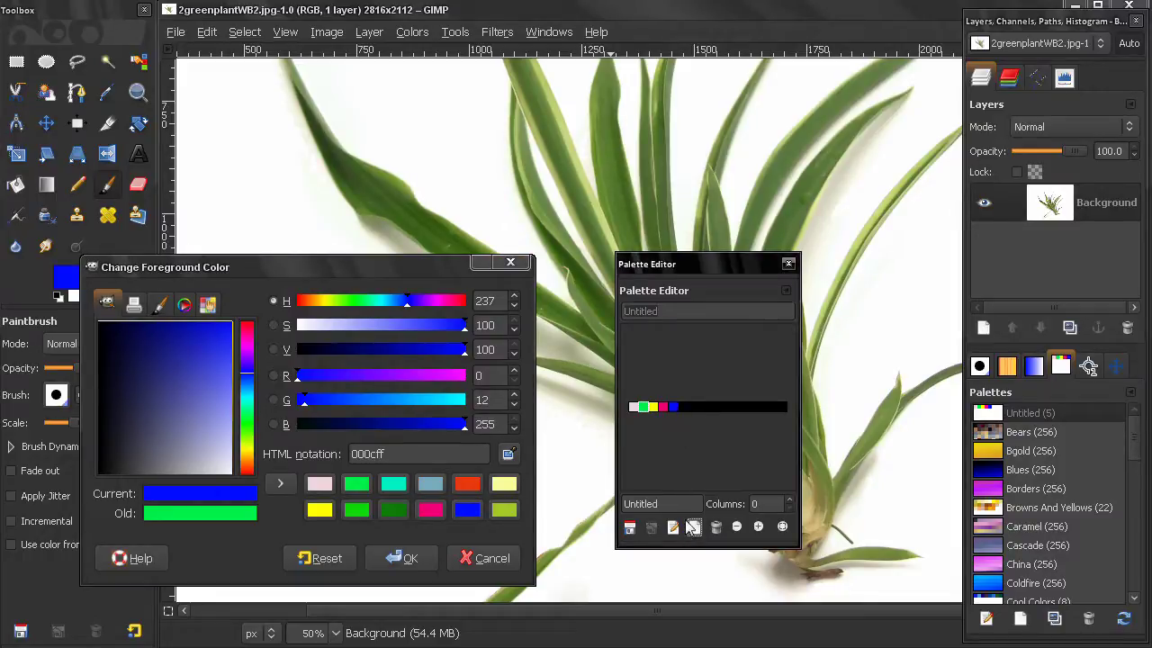
pyautogui.moveTo(346, 270); pyautogui.dragTo(399, 260)
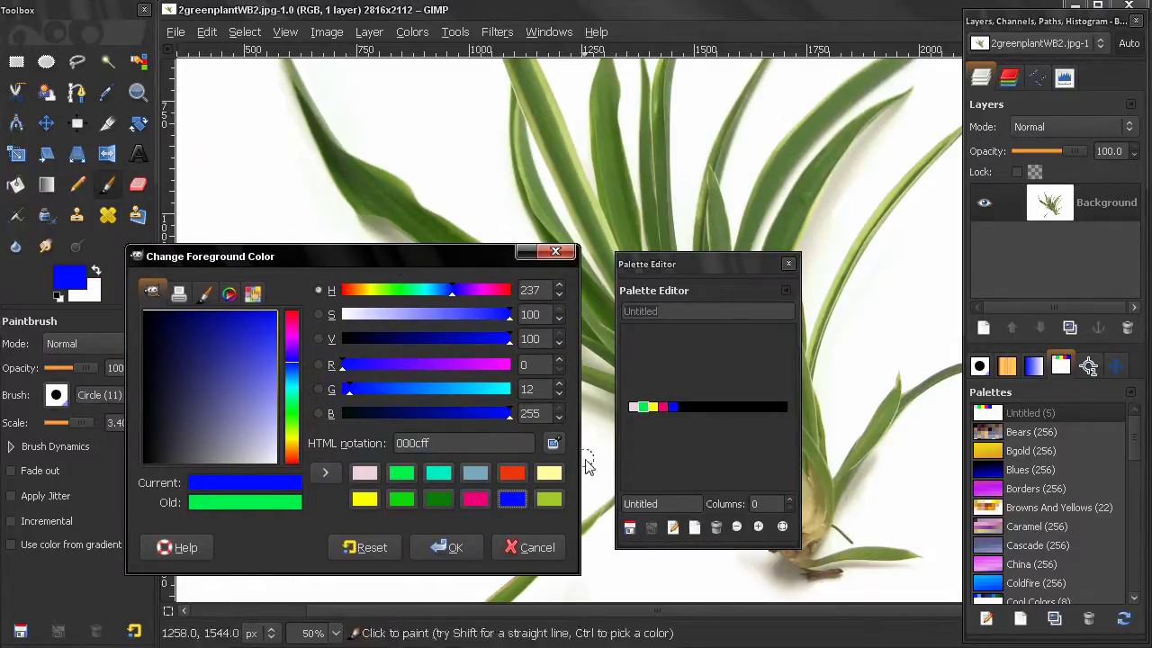
pyautogui.click(693, 528)
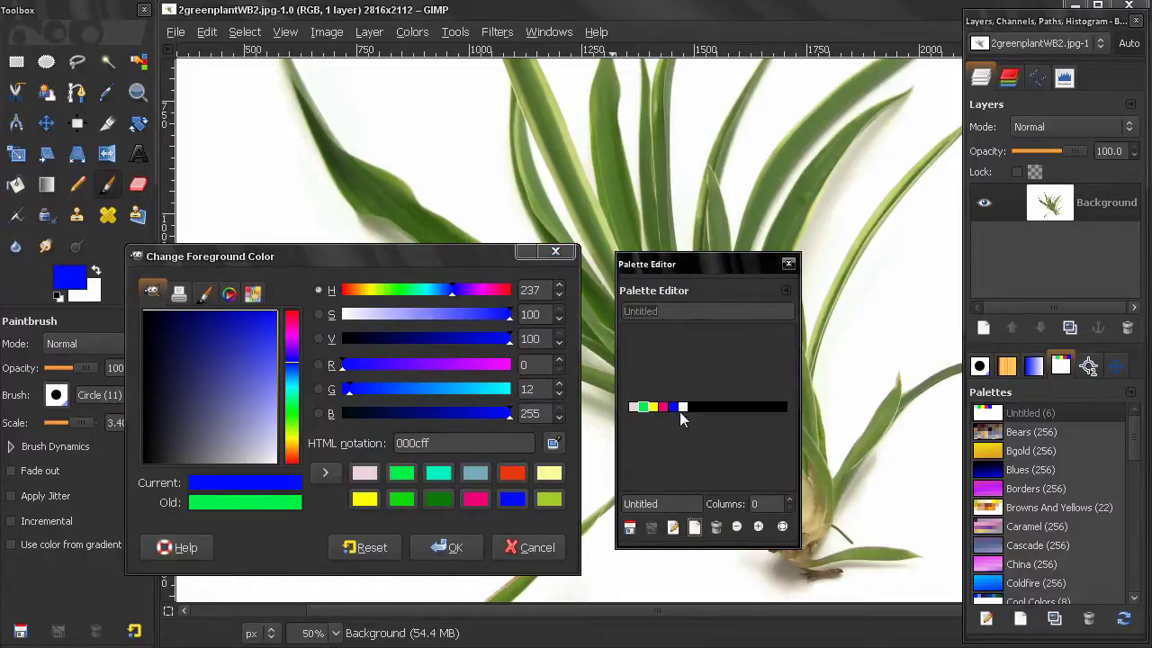
pyautogui.click(100, 297)
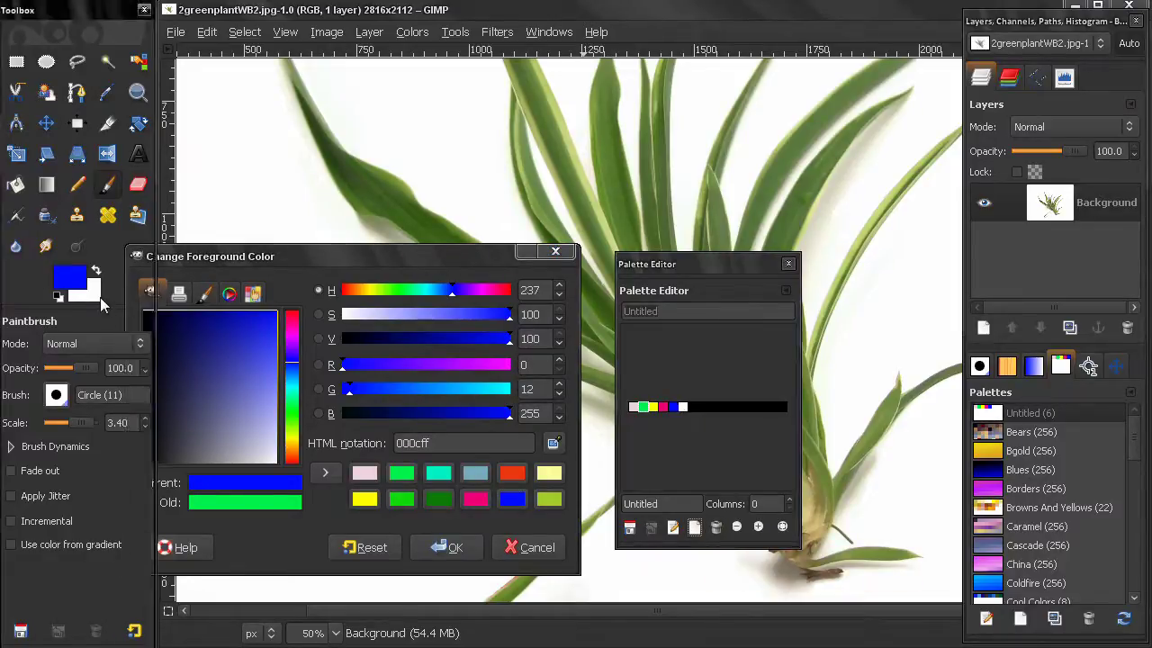
# Set the background to red d52323 and add it to the palette.
pyautogui.click(100, 297)
pyautogui.moveTo(216, 350); pyautogui.dragTo(255, 335)
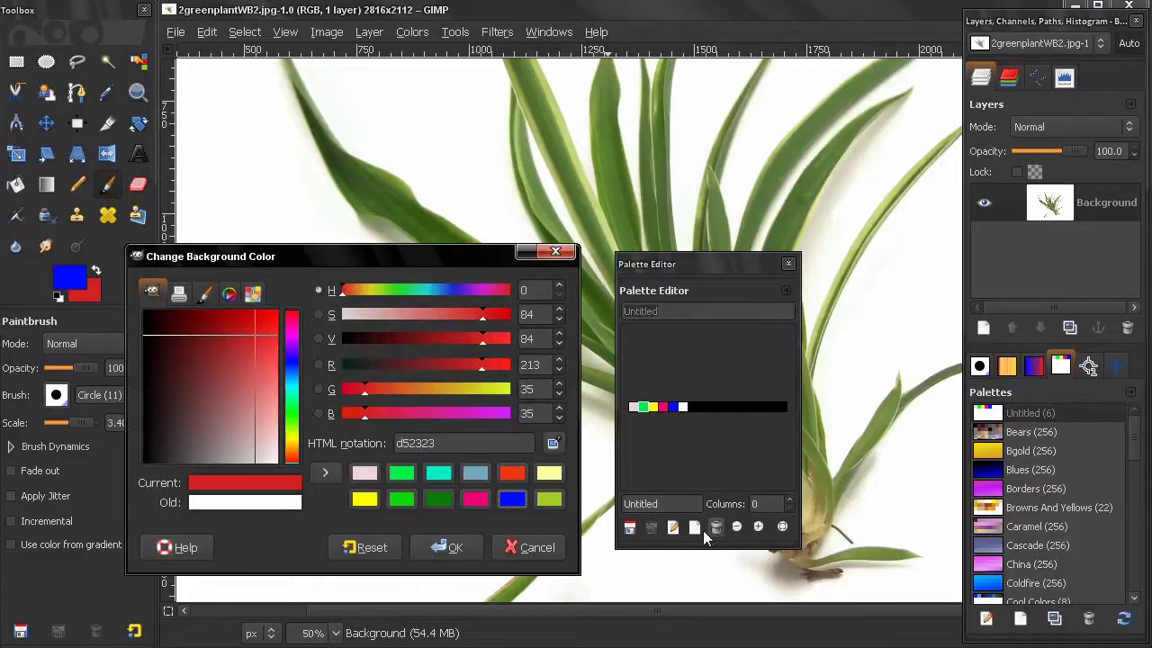
pyautogui.click(694, 528)
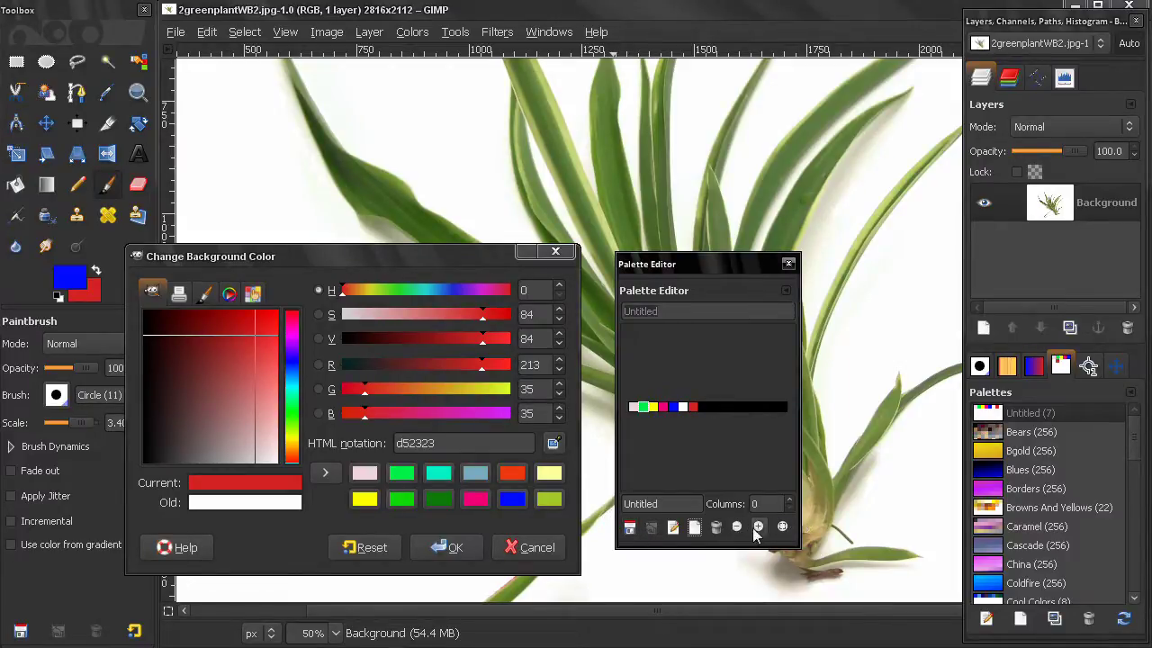
# Delete the hot pink swatch and cancel the background colour window.
pyautogui.click(664, 408)
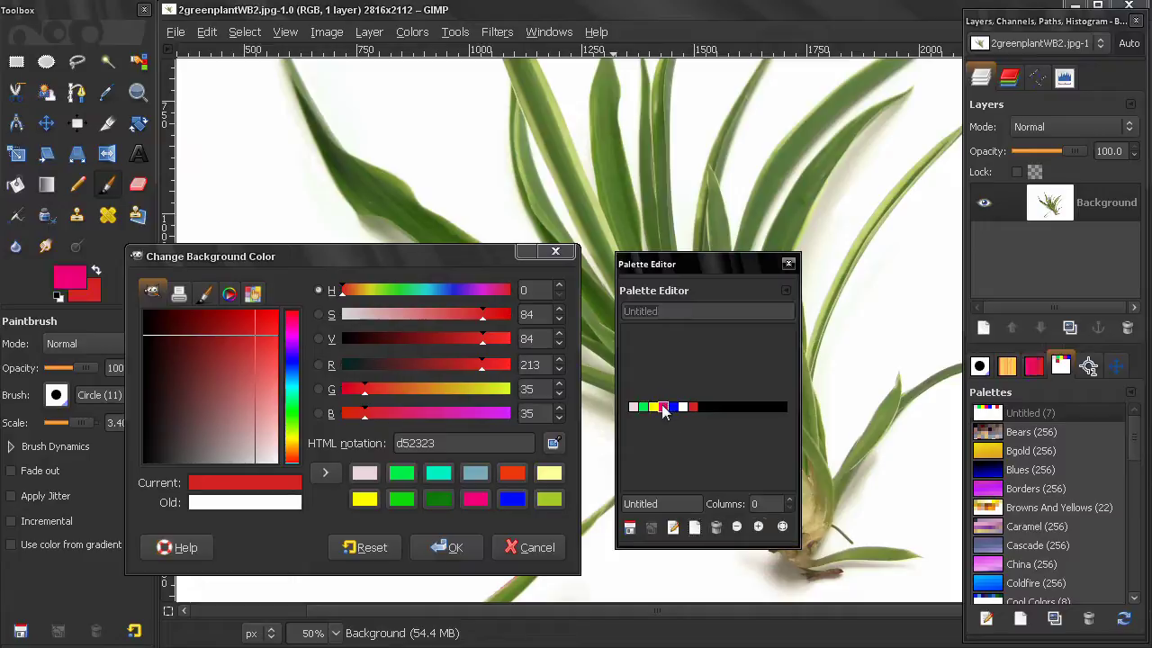
pyautogui.click(716, 529)
pyautogui.click(555, 251)
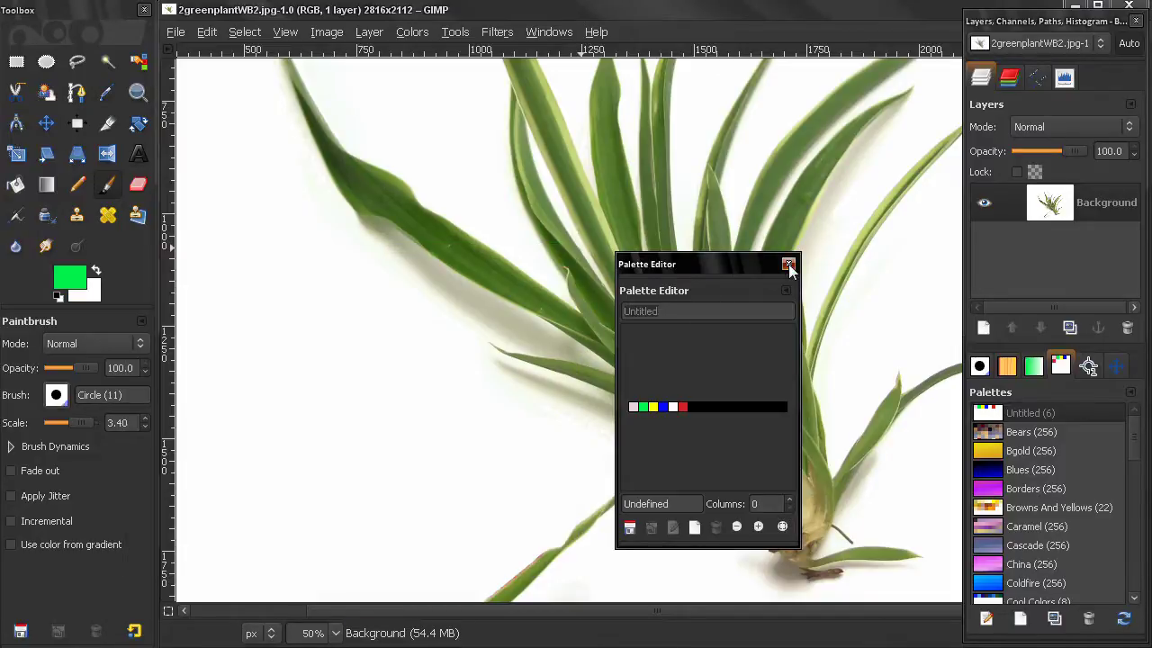
# Close the Palette Editor and rename Untitled (6) to 'my palette'.
pyautogui.click(788, 263)
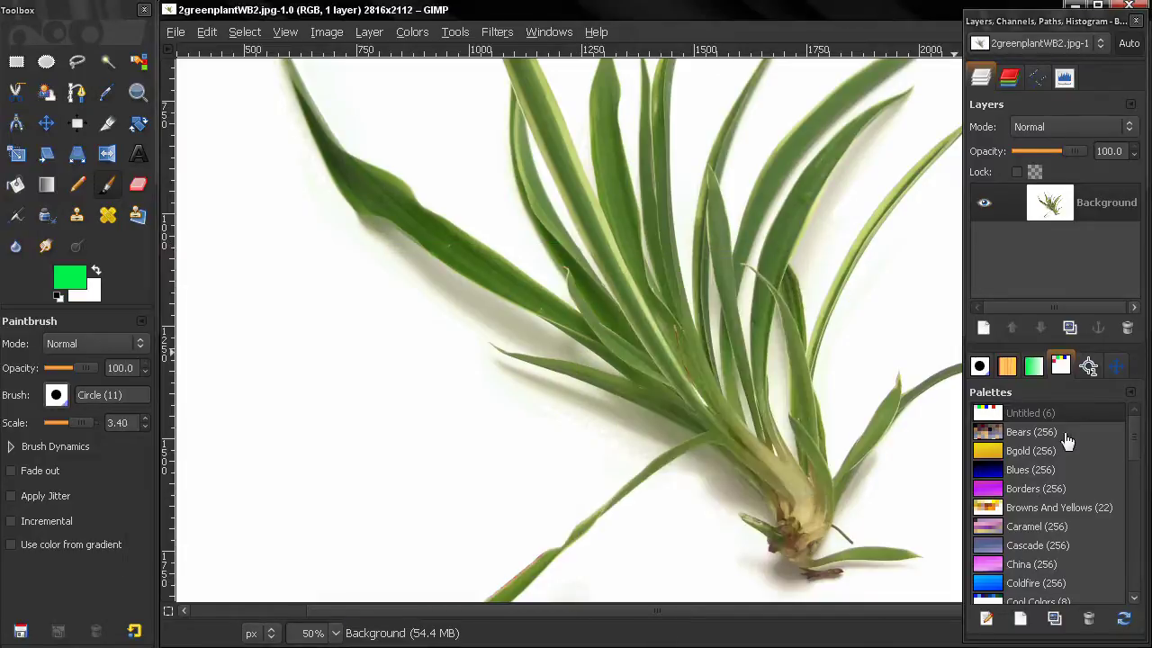
pyautogui.doubleClick(1024, 412)
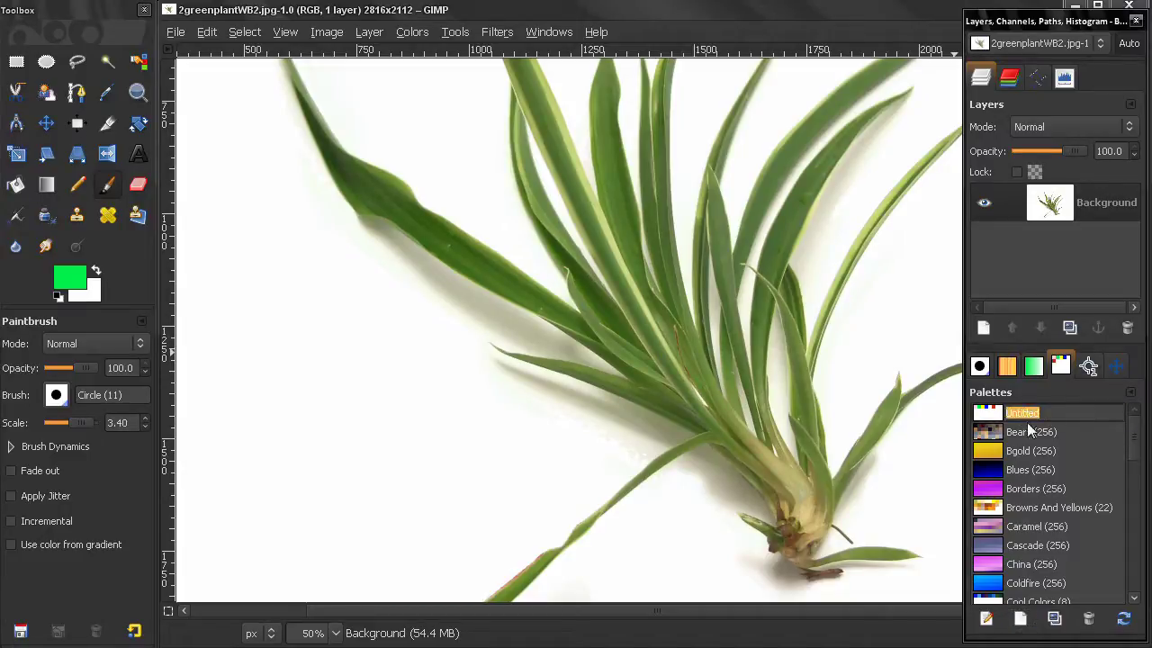
pyautogui.write('my palette')
pyautogui.press('Return')
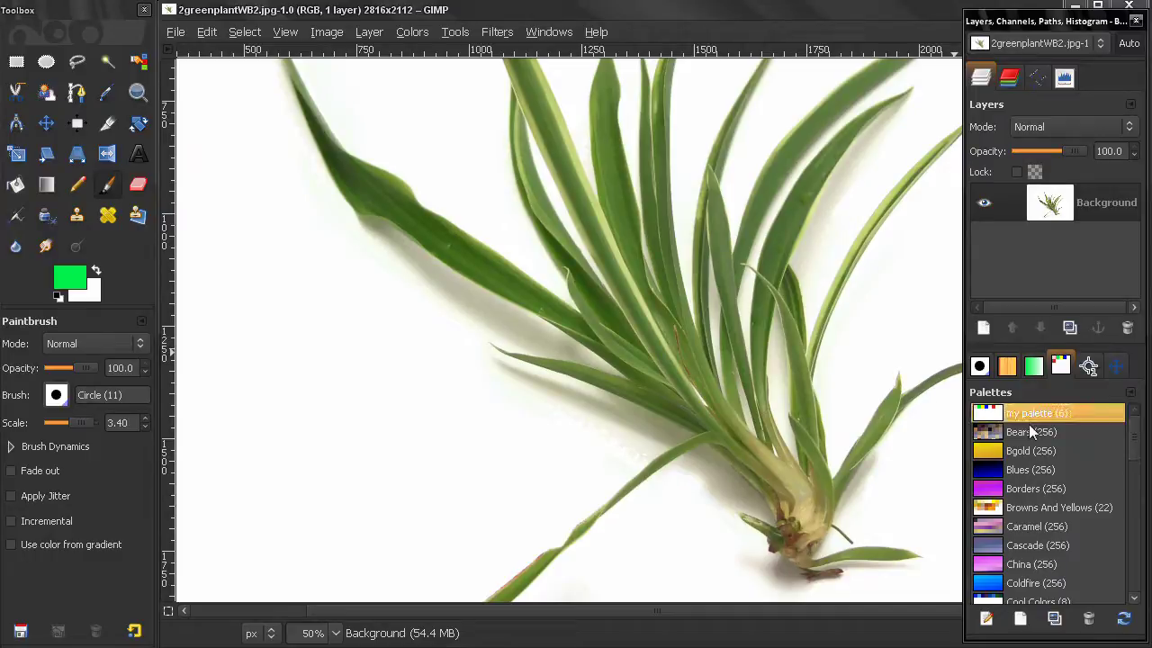